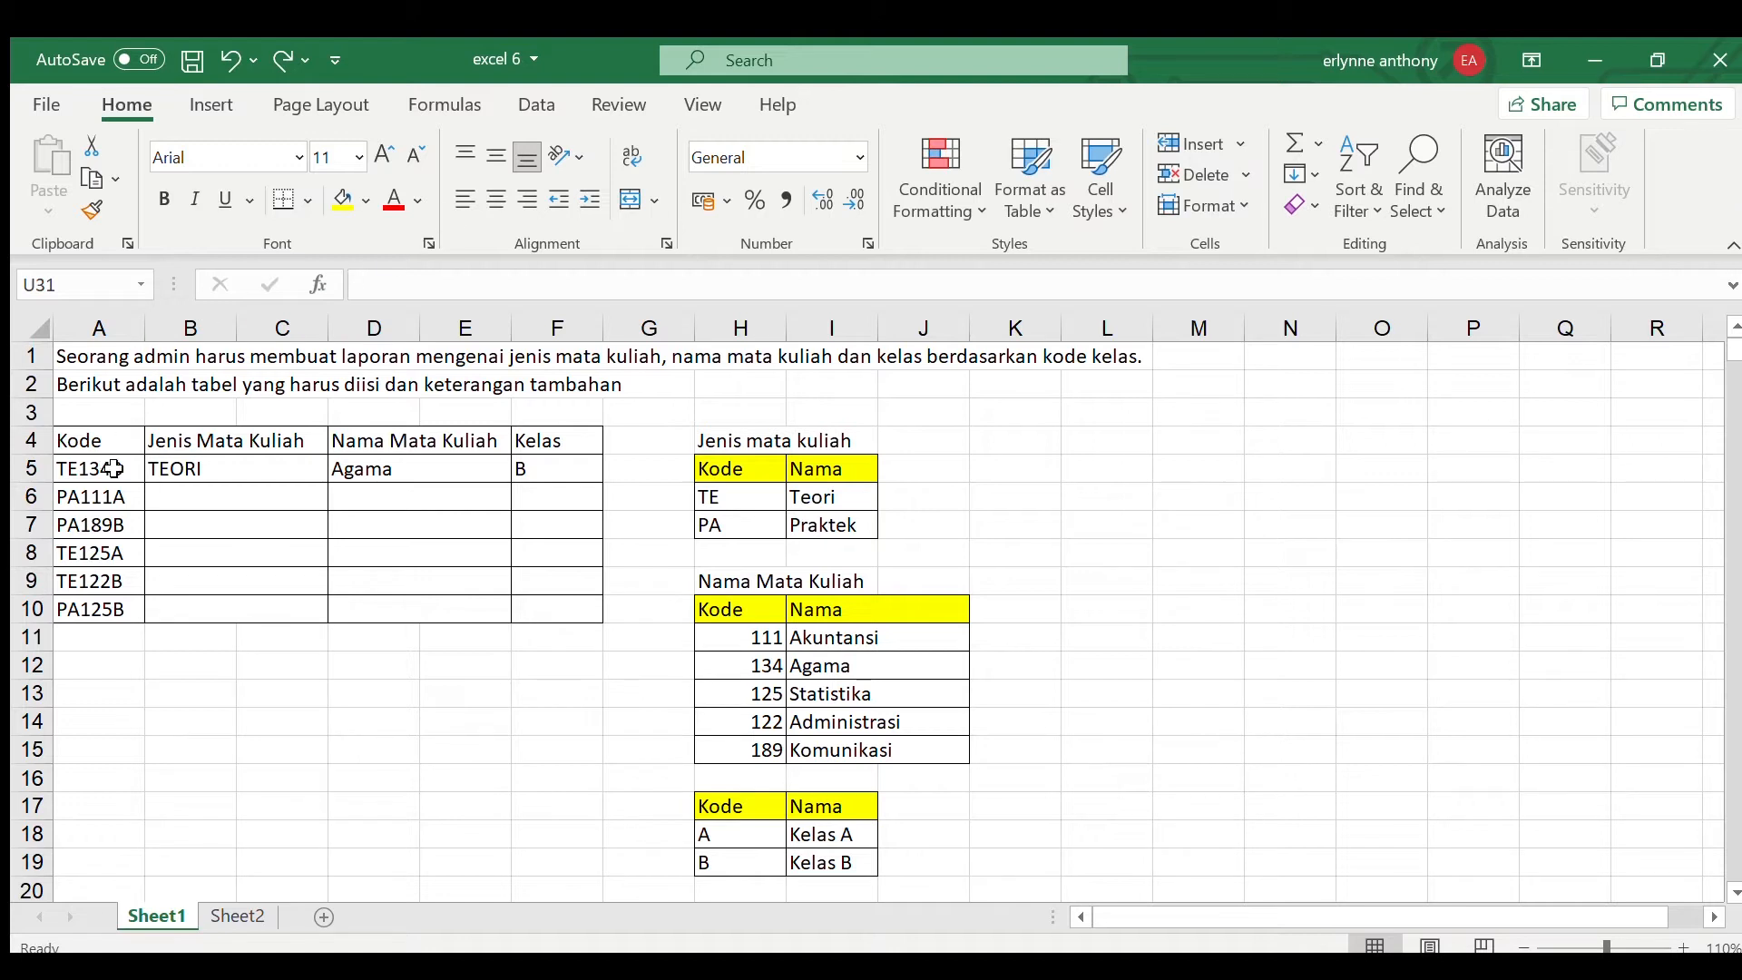
Step: Examine the class codes in A5:A10 and the Jenis Mata Kuliah, Nama Mata Kuliah and Kelas column headings
drag(114, 468, 76, 615)
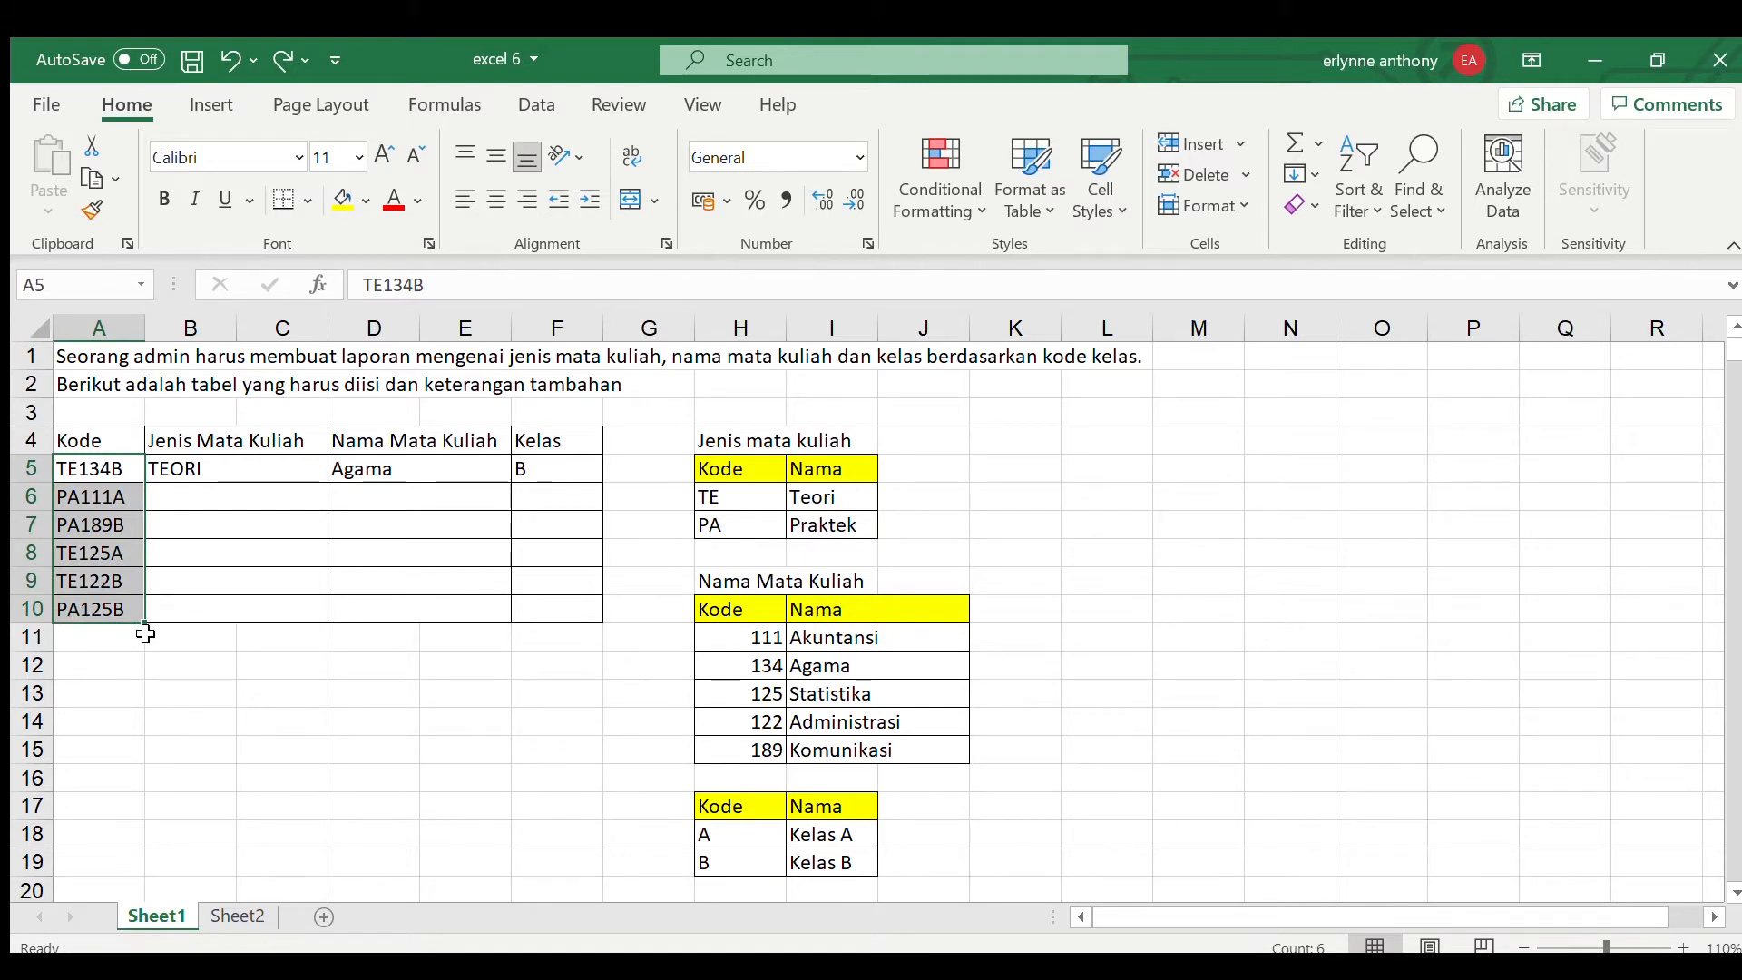
click(318, 445)
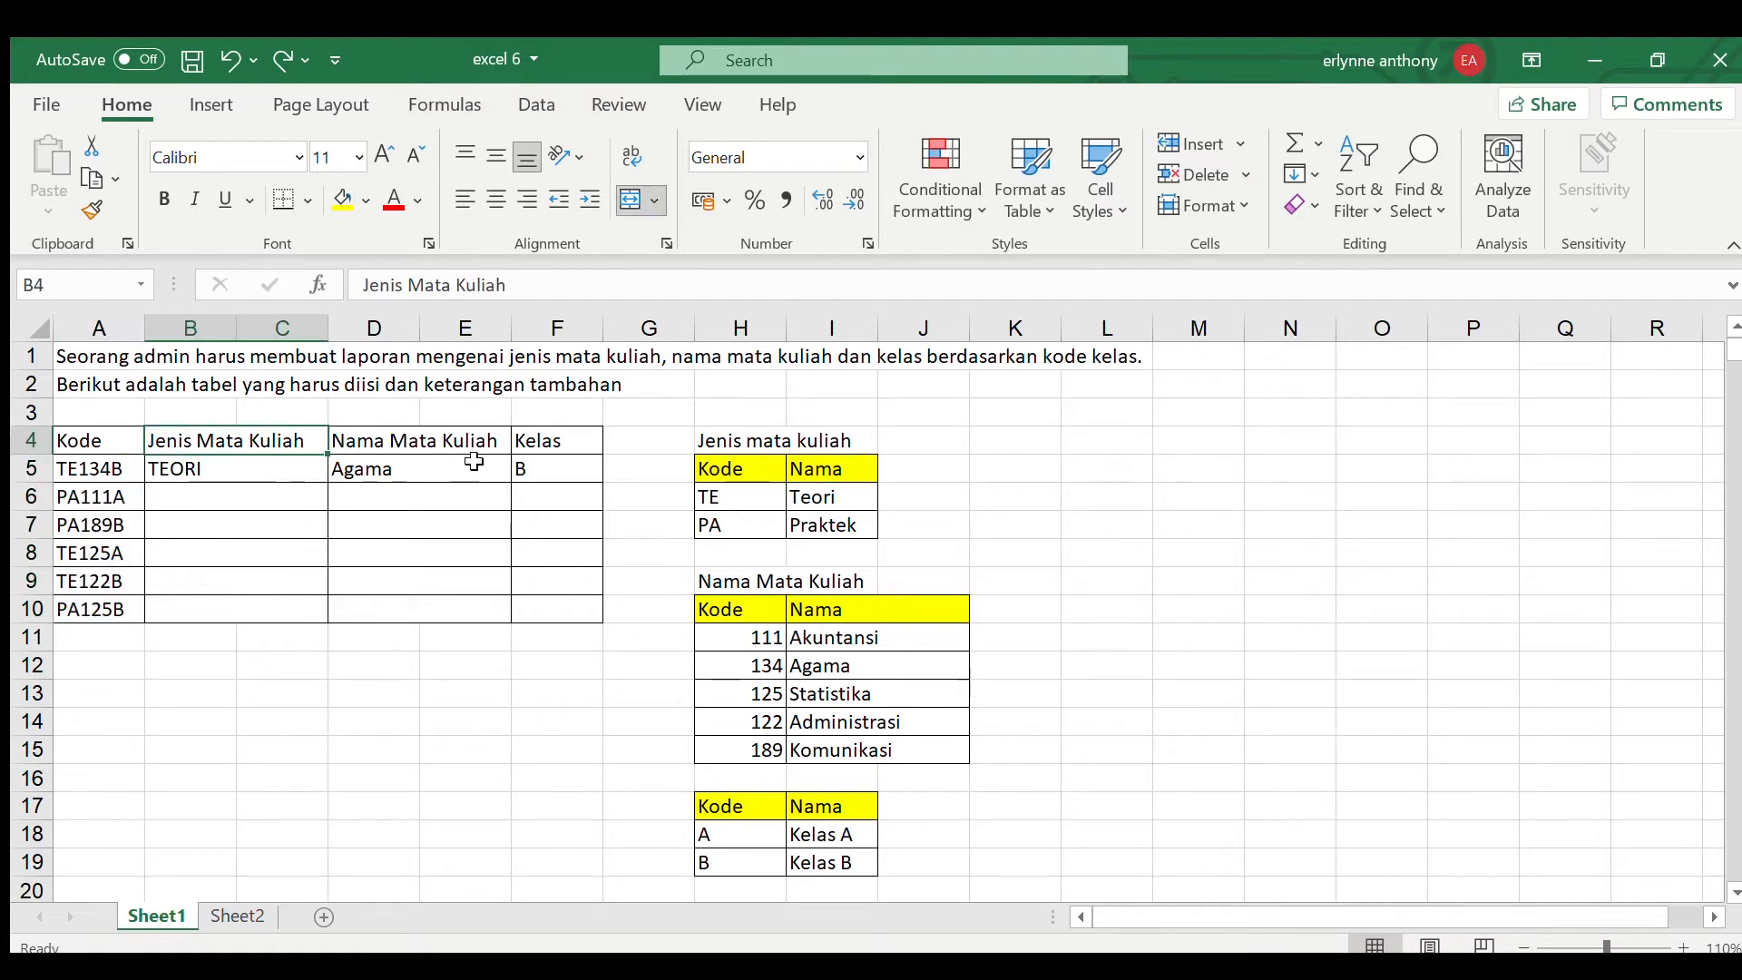
click(509, 448)
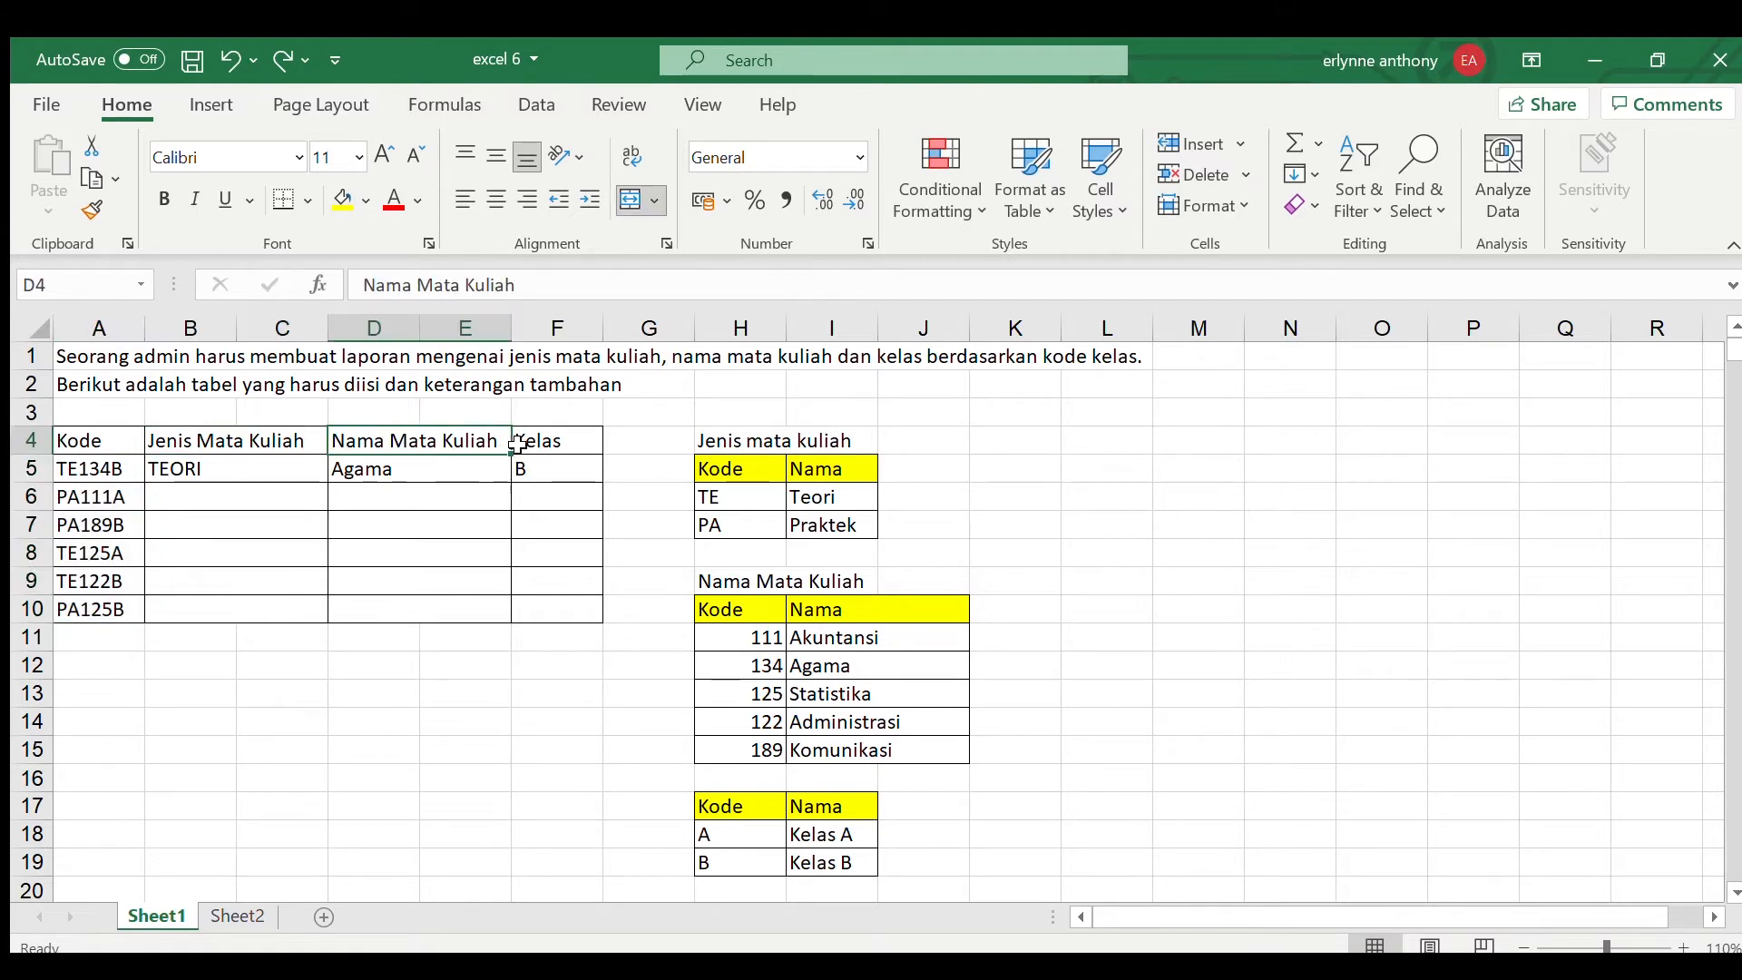
click(600, 452)
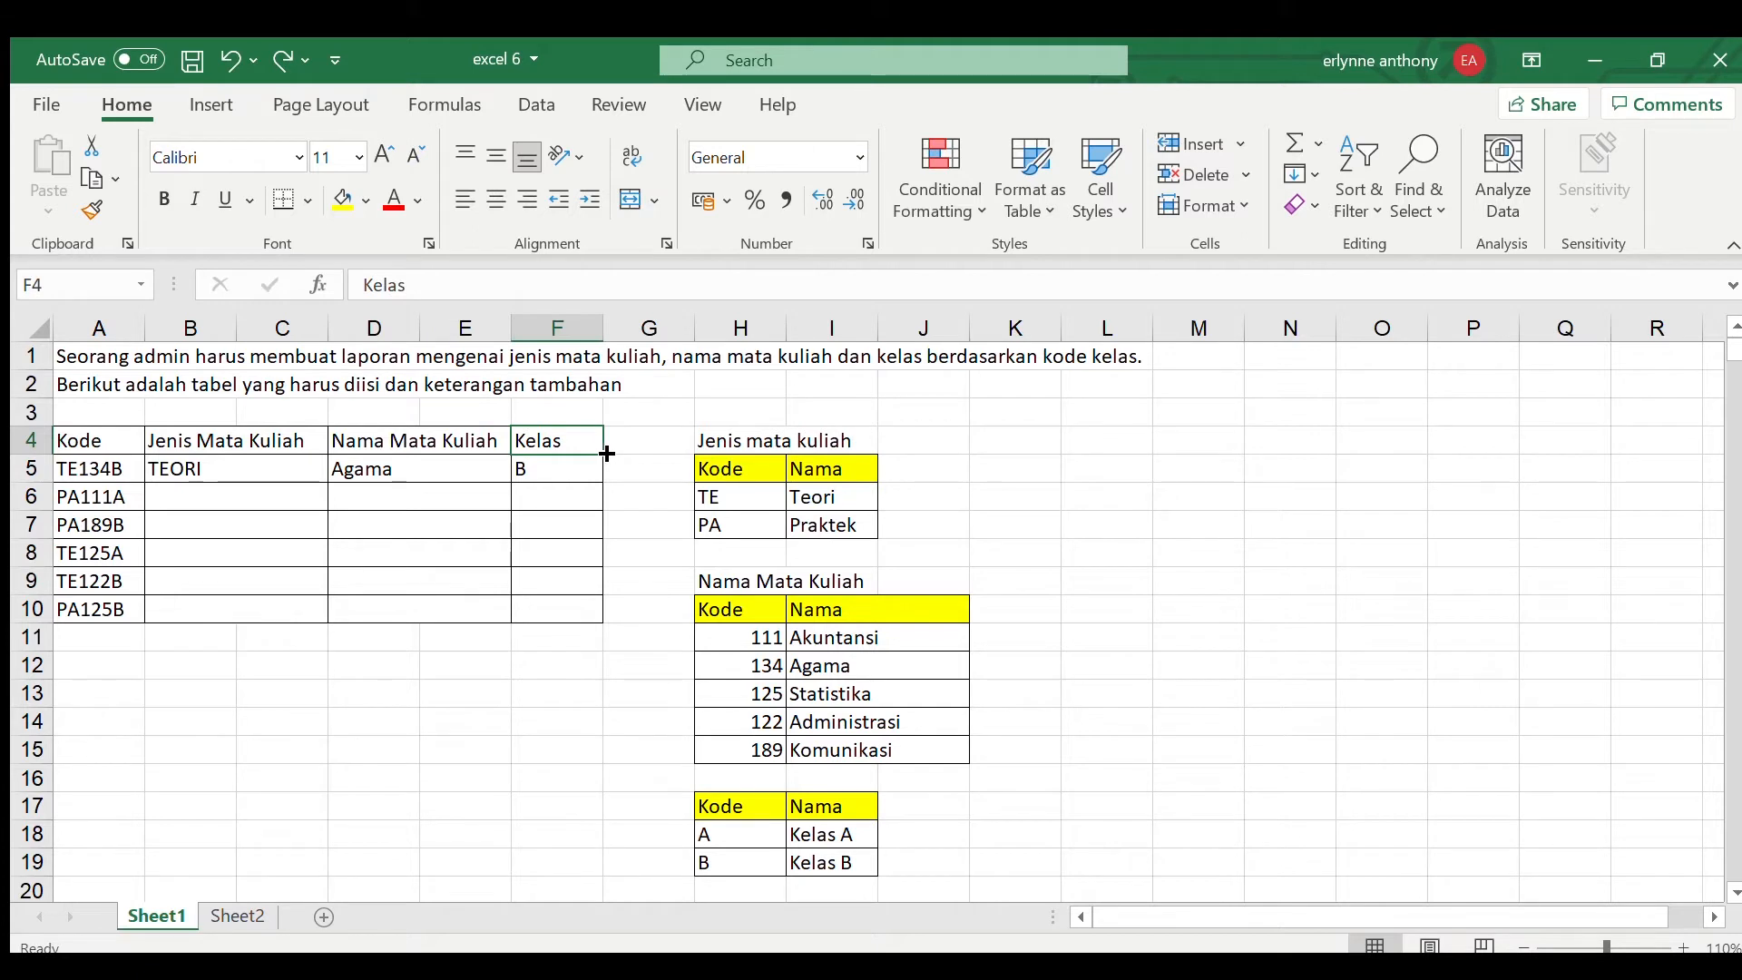
click(132, 479)
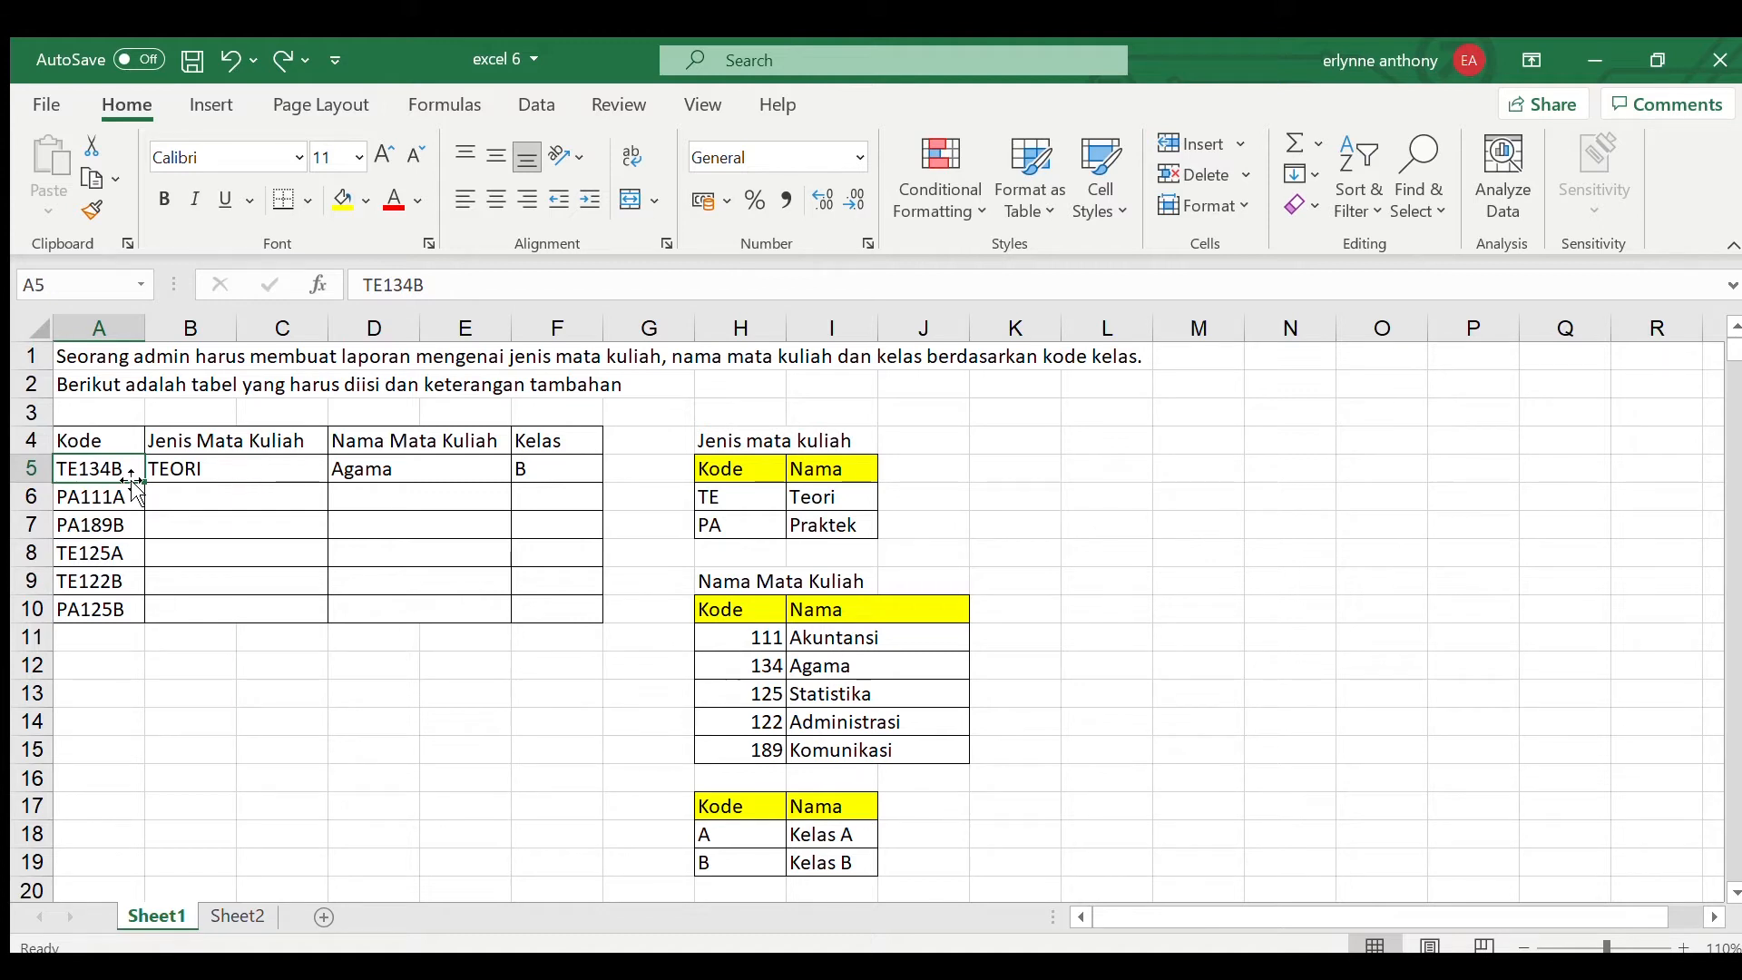
click(320, 450)
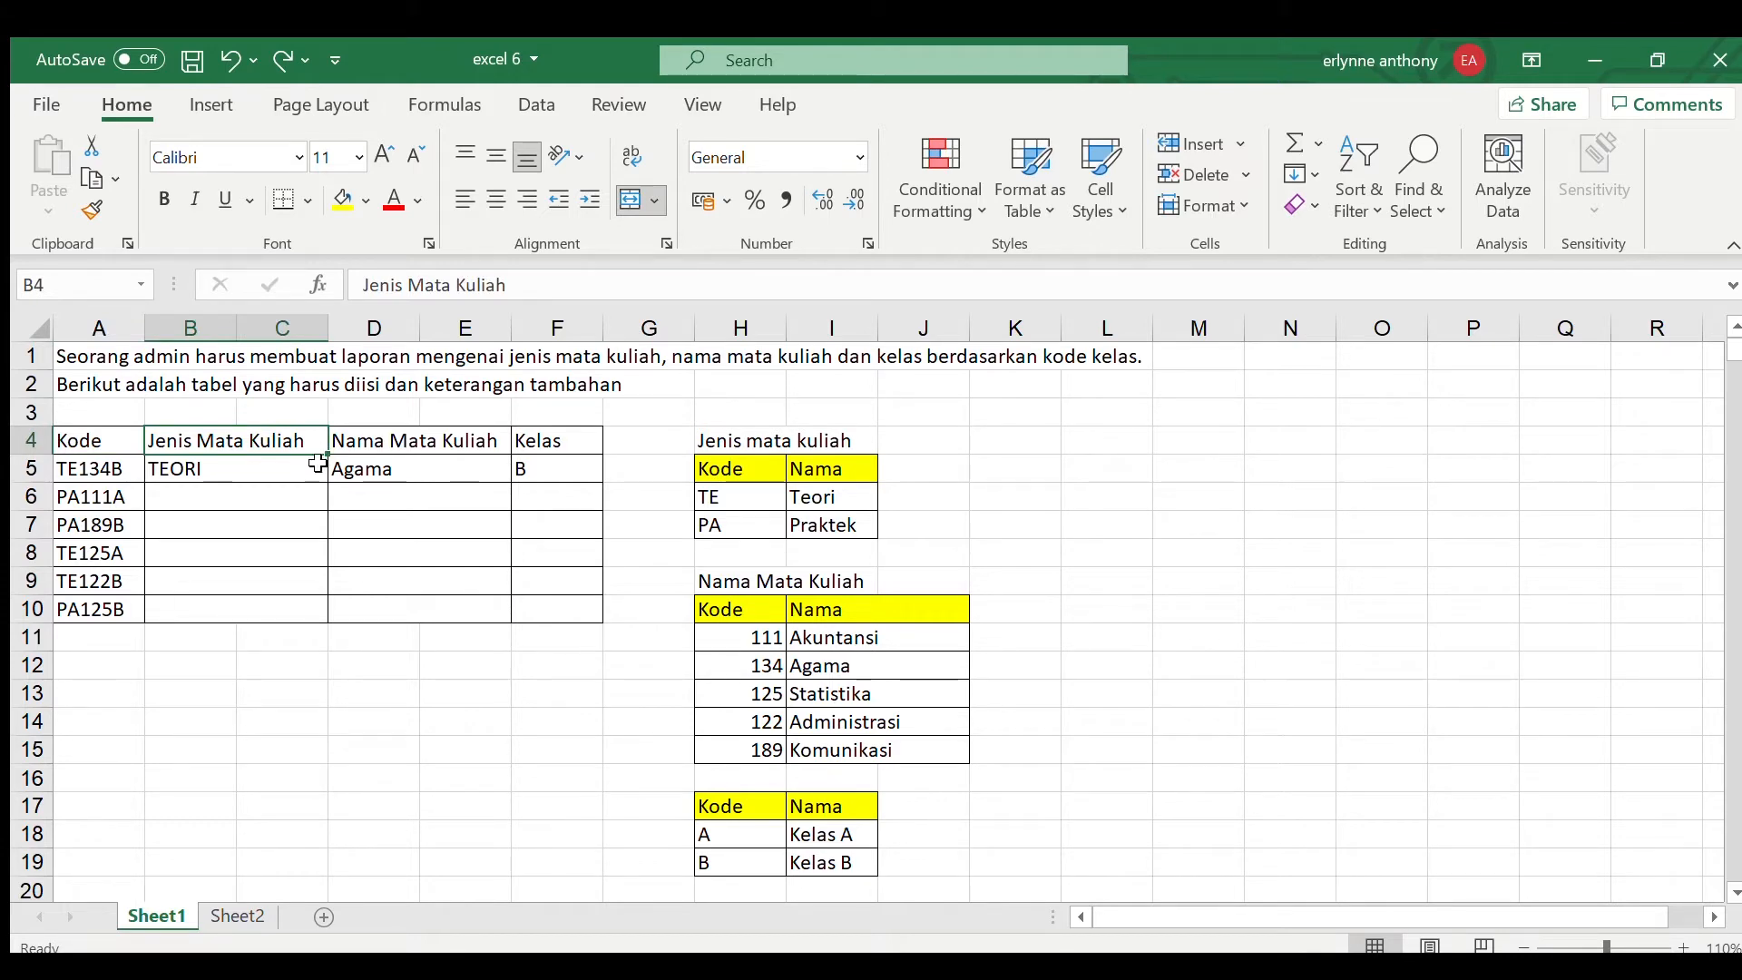
Step: Check the IF and LEFT formula in B5 and fill it down the Jenis Mata Kuliah column through row 10
double_click(156, 470)
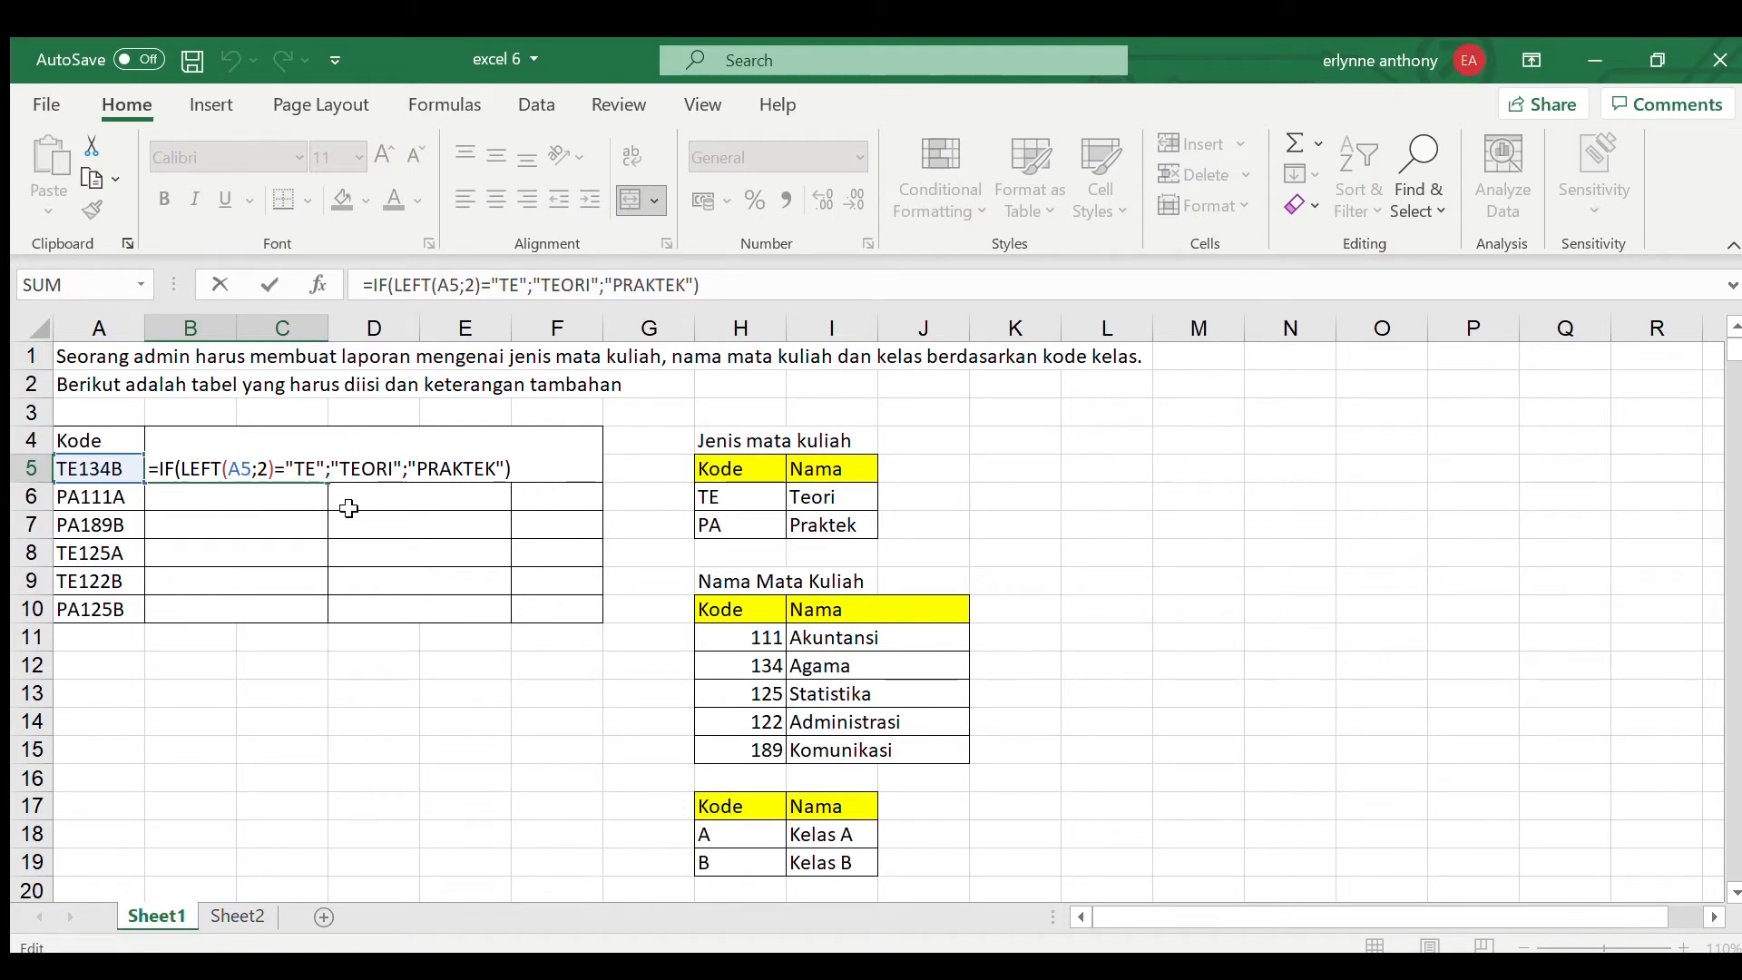
key(Return)
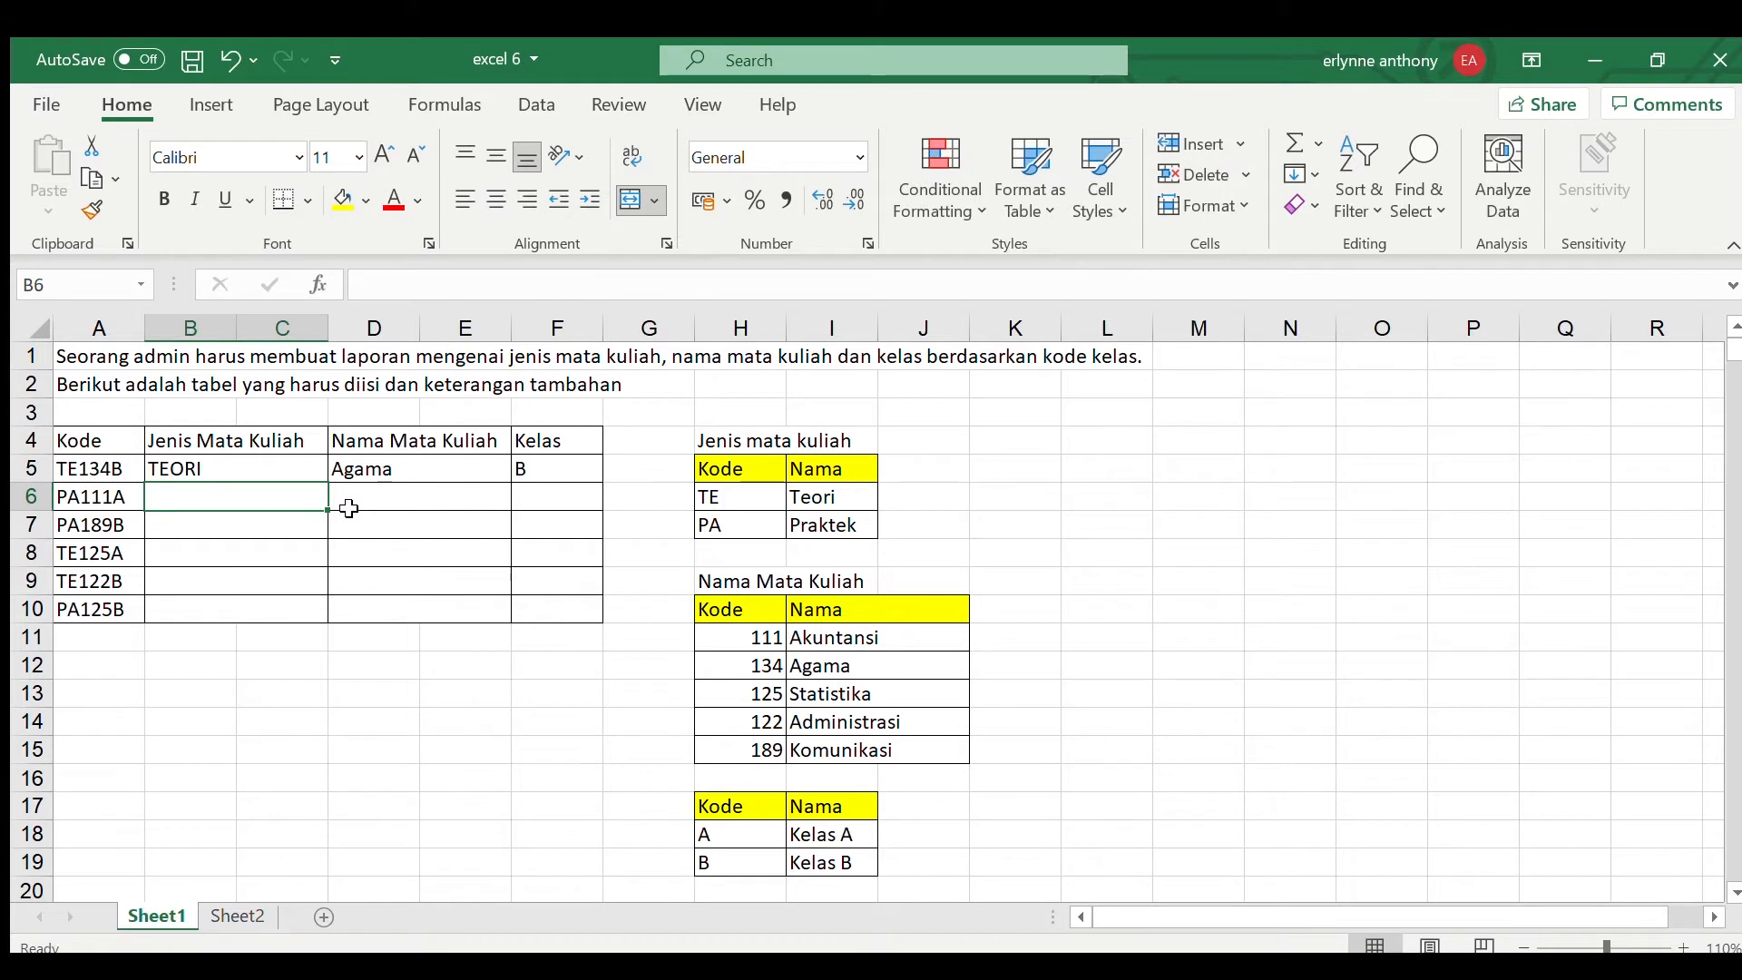
click(319, 468)
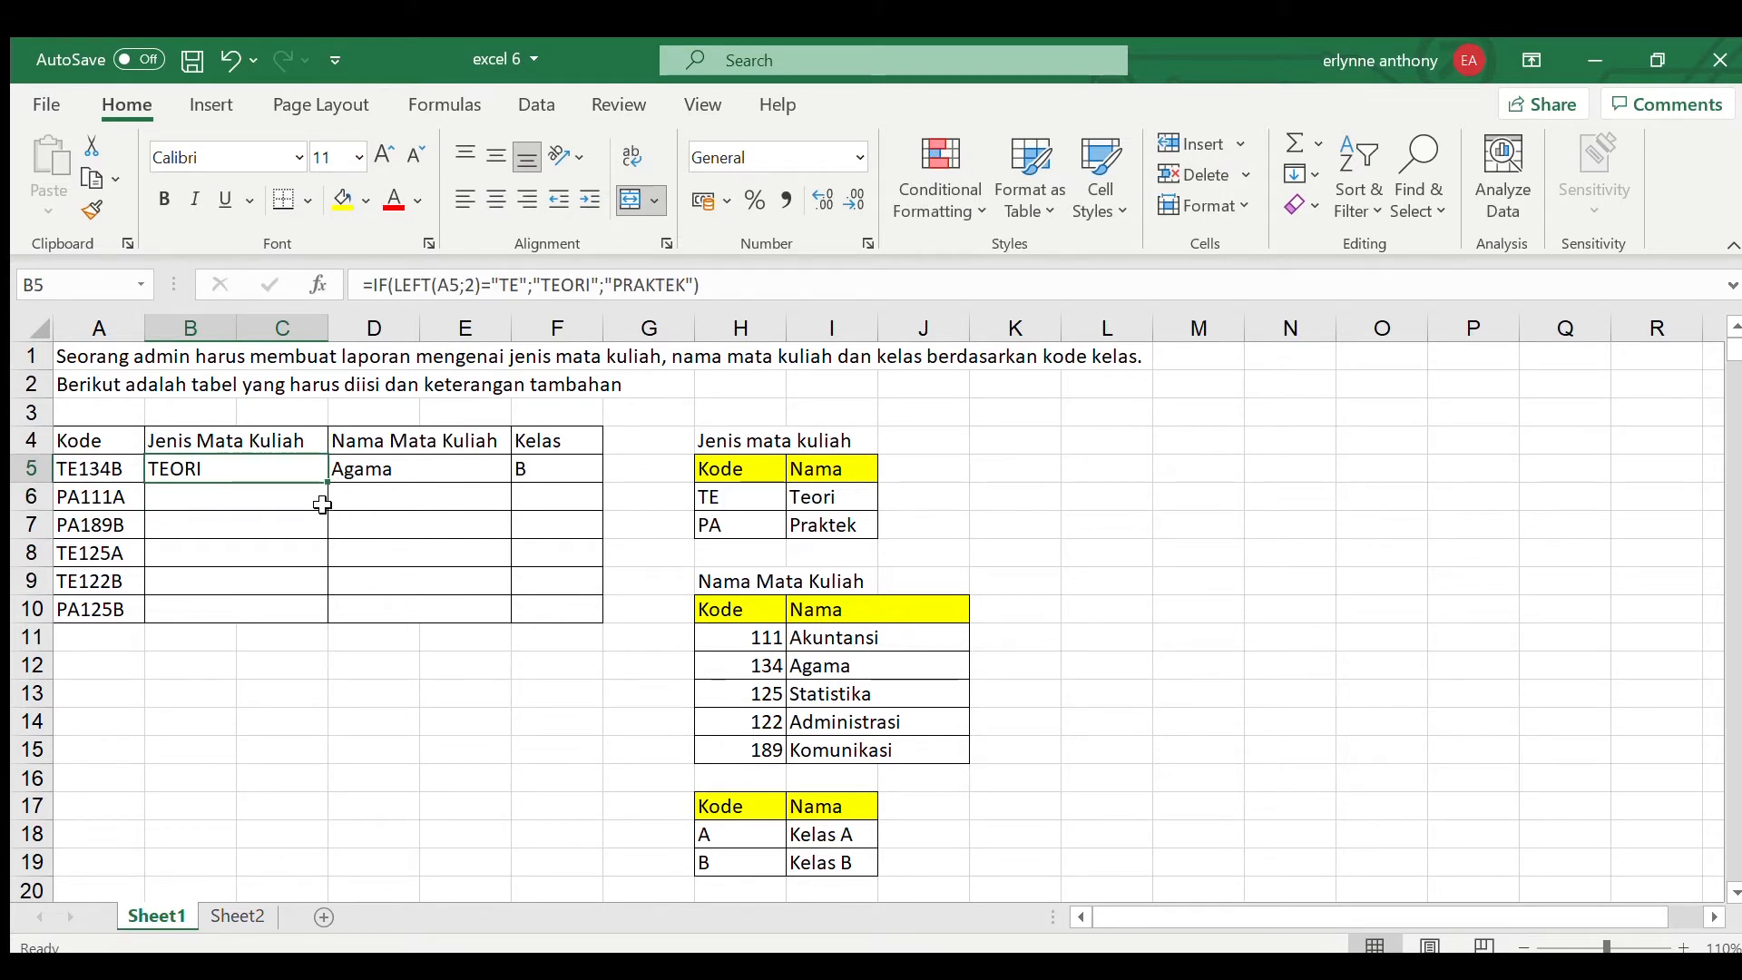
drag(326, 481, 323, 613)
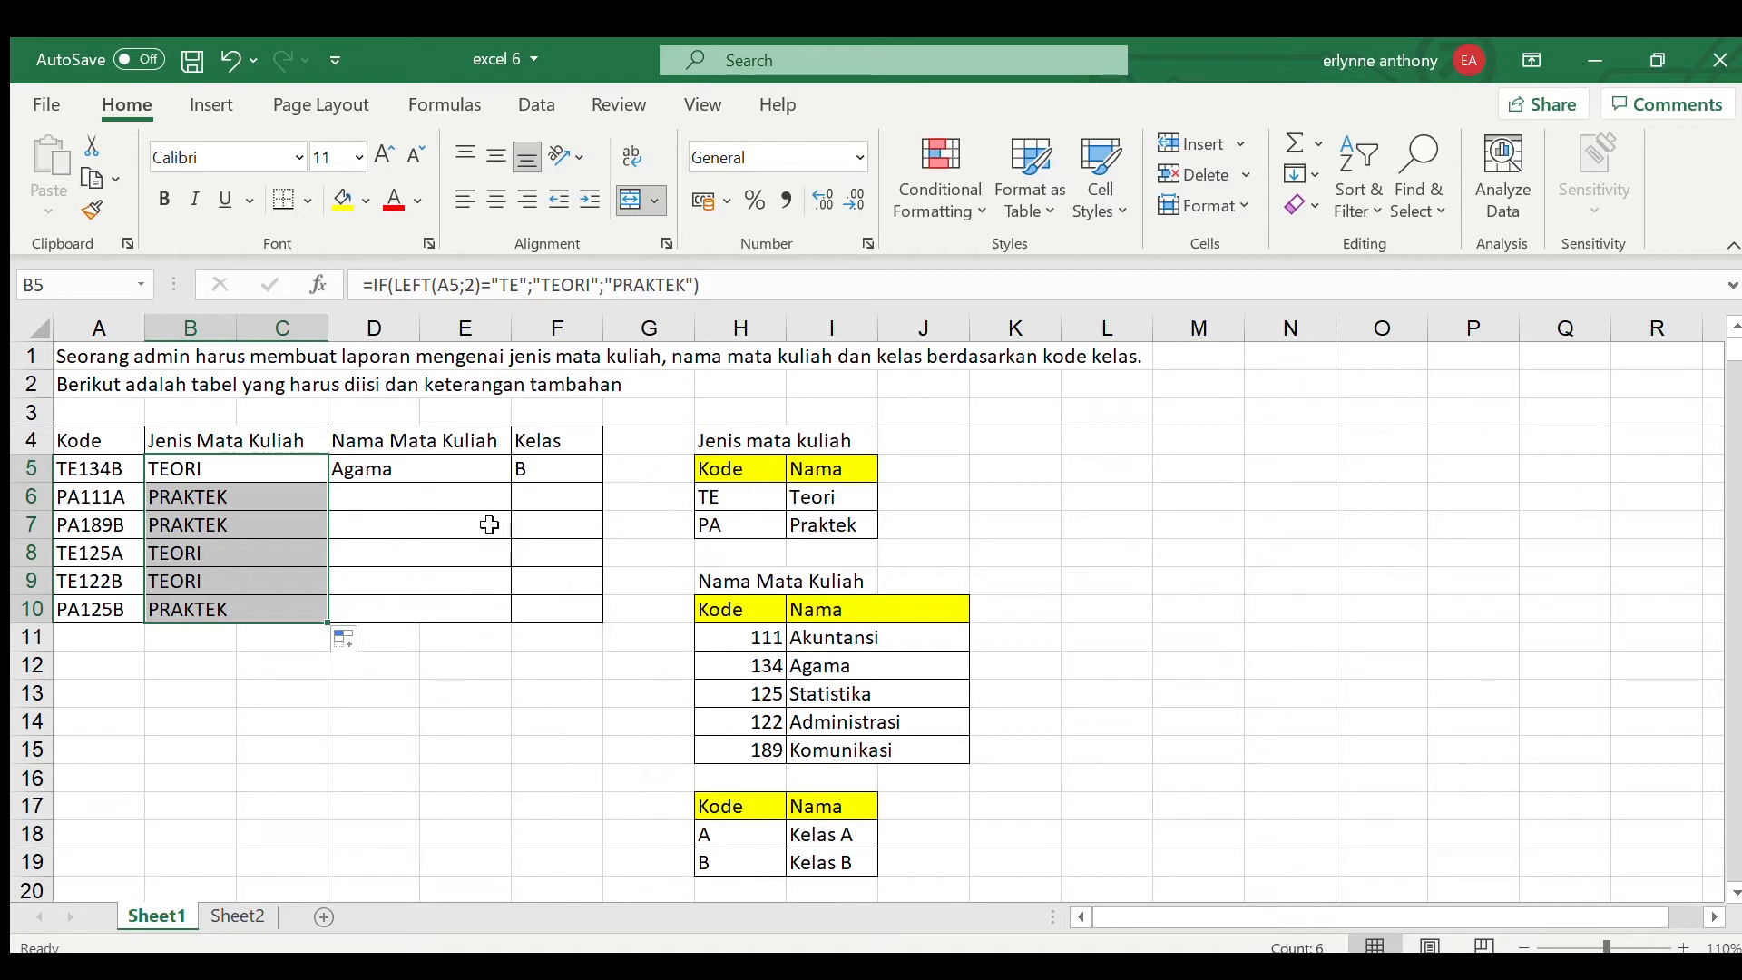
Step: Check the nested IF and MID formula in D5 and fill it down the Nama Mata Kuliah column through row 10
click(504, 446)
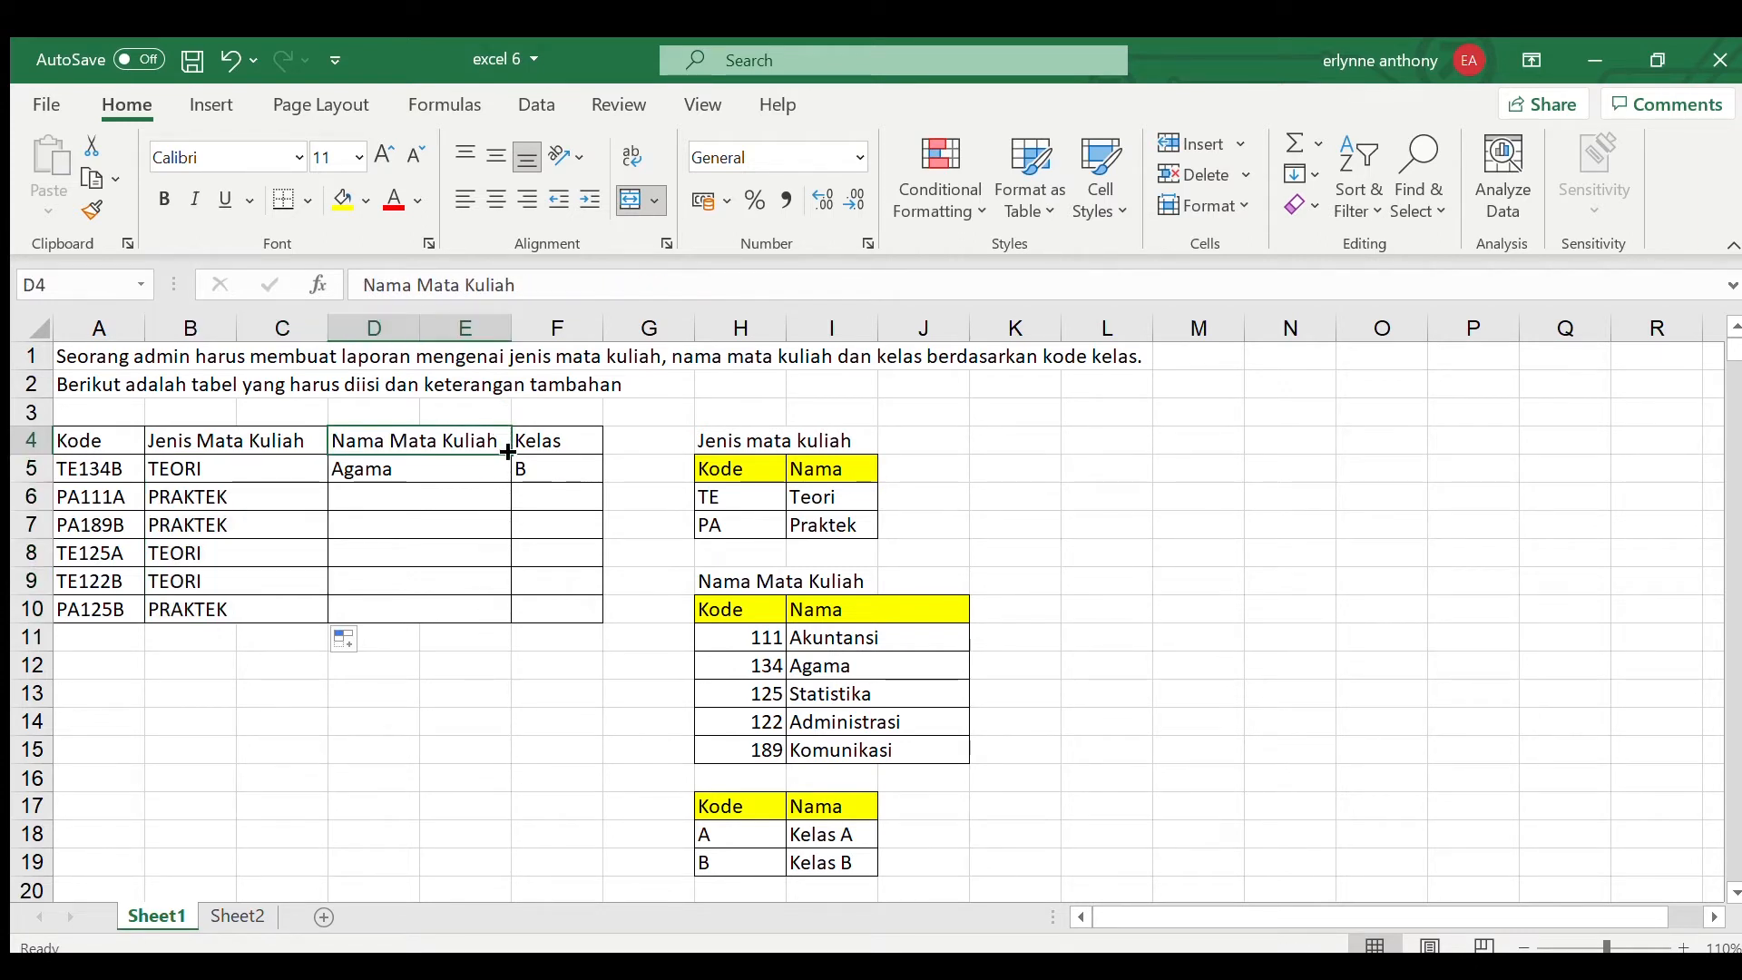
click(355, 482)
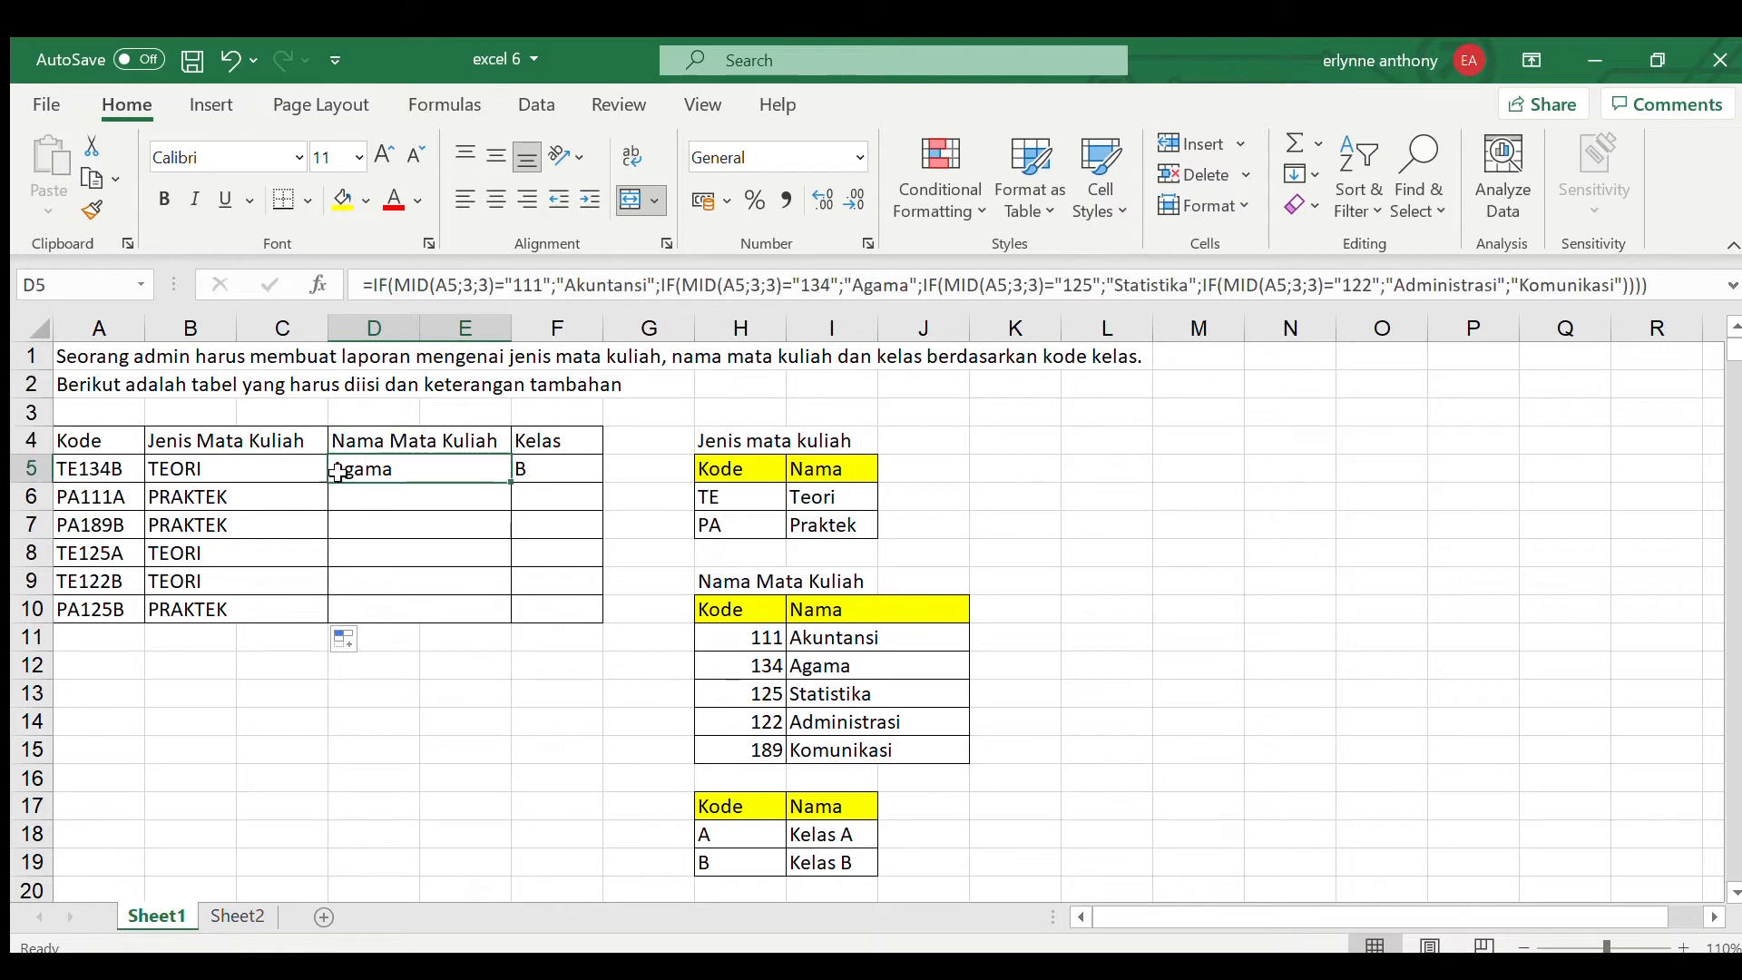
double_click(346, 477)
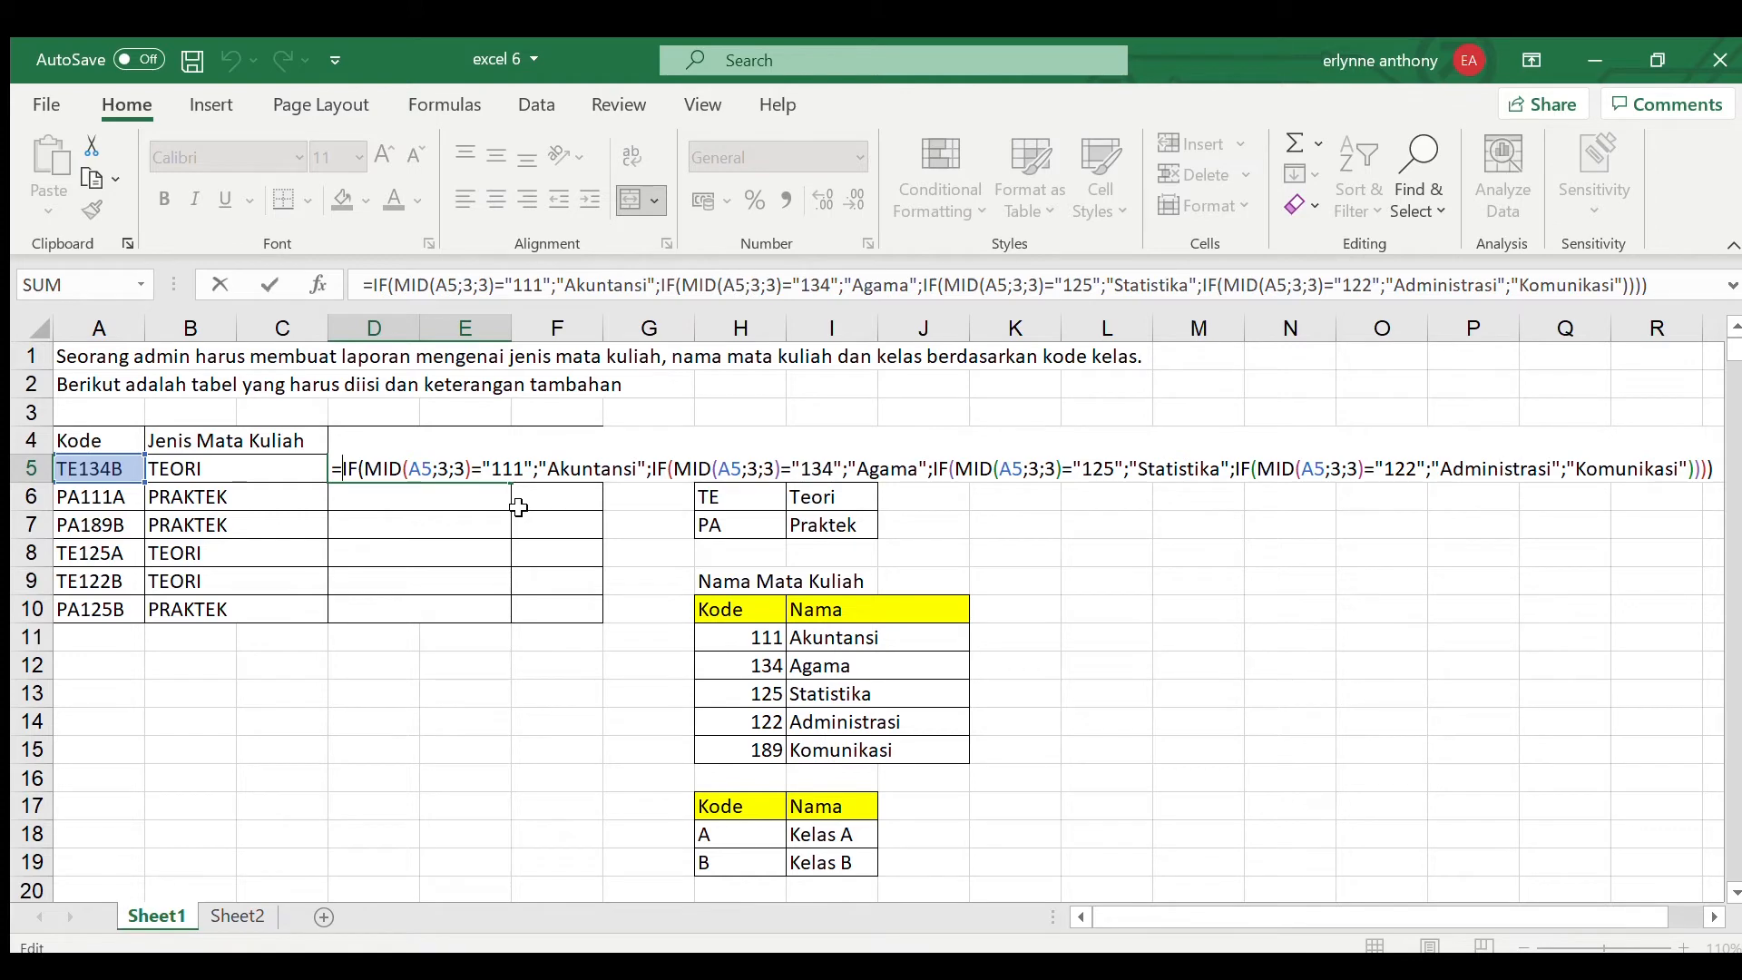
key(Return)
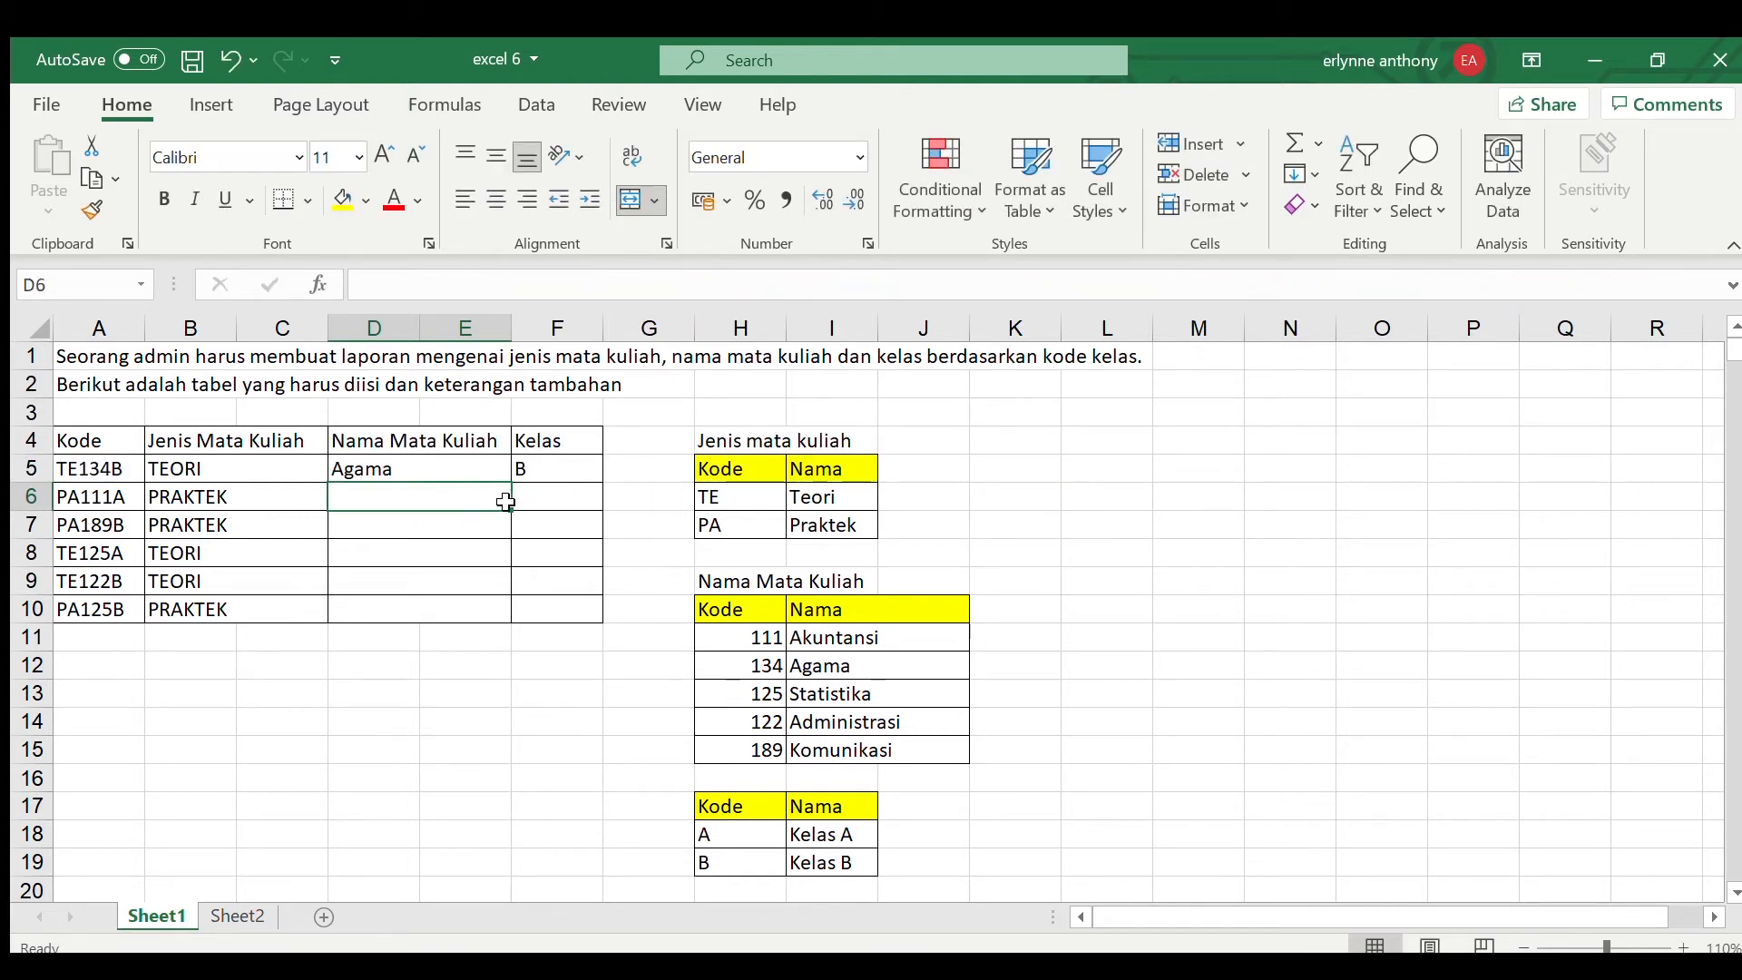
click(494, 472)
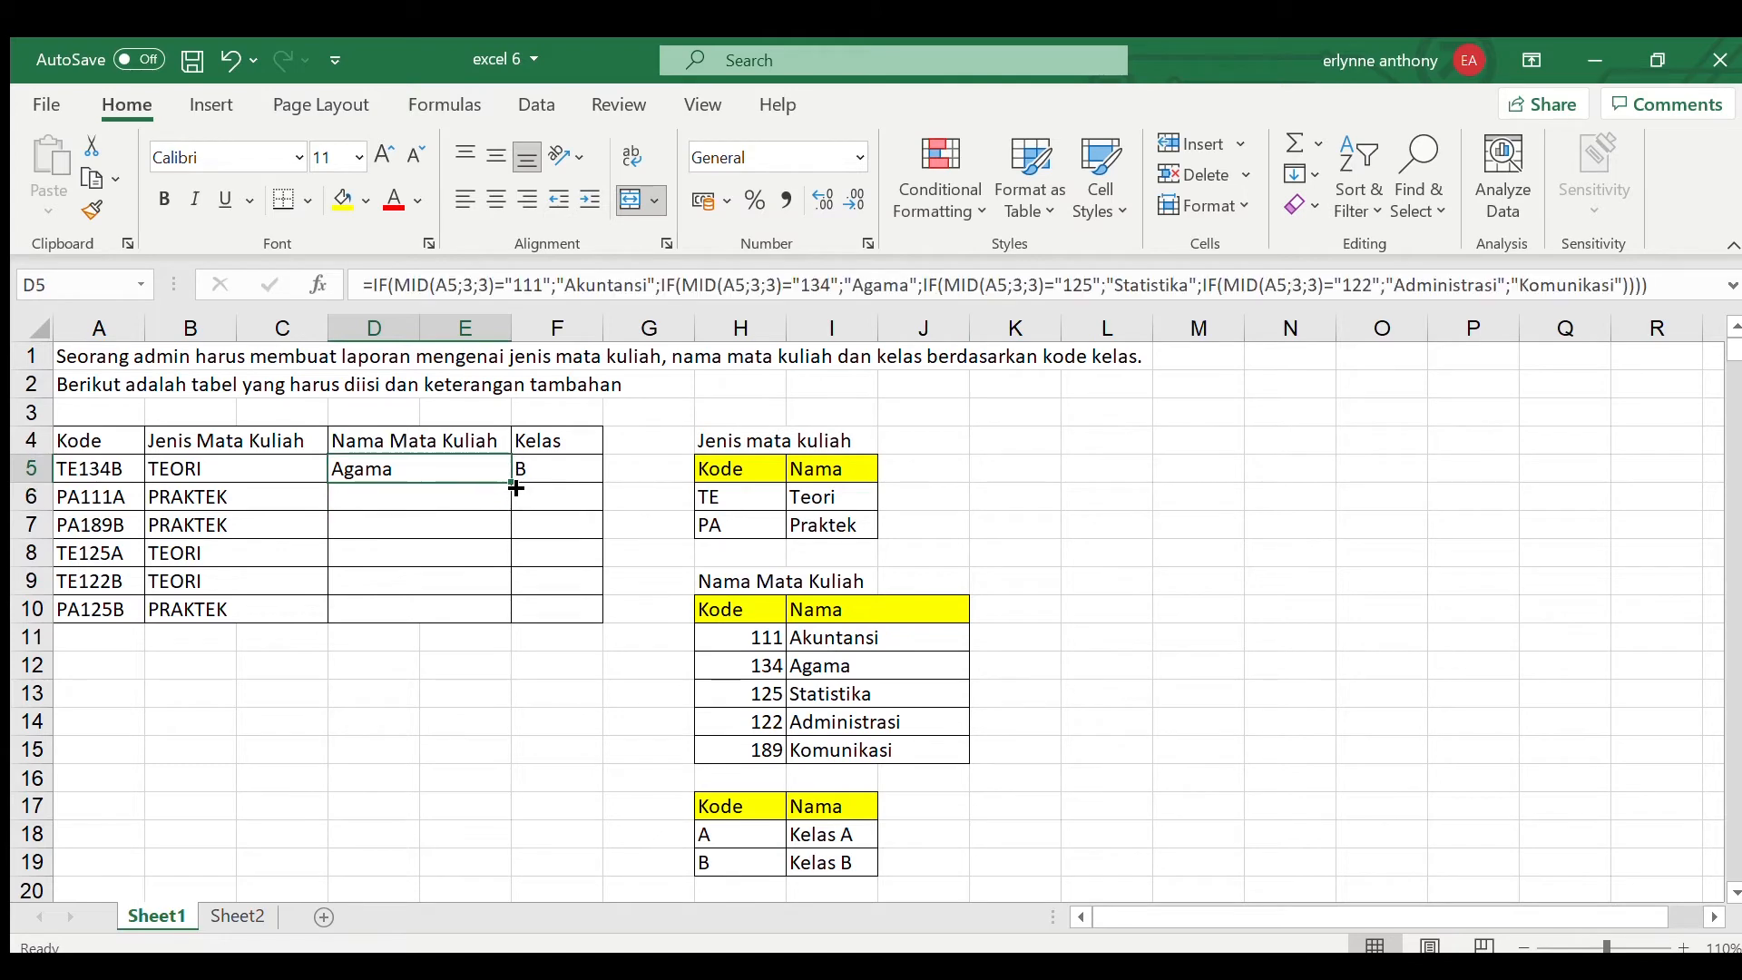
drag(511, 482, 515, 565)
drag(513, 618, 514, 620)
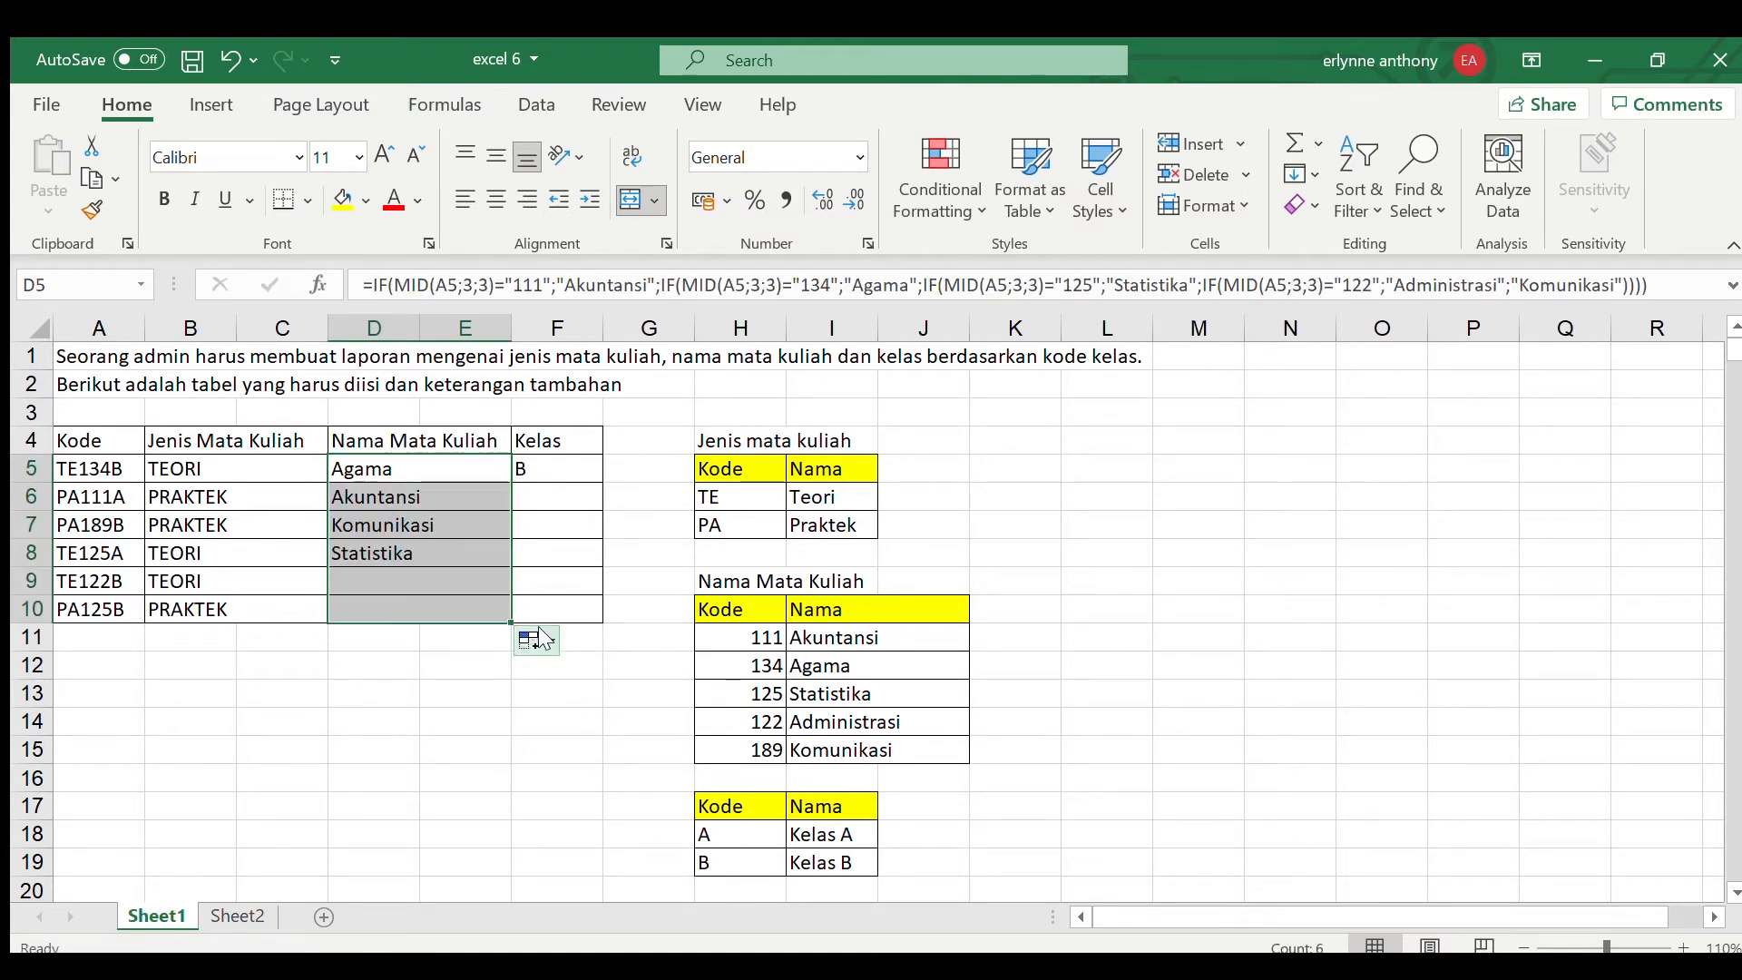
click(595, 665)
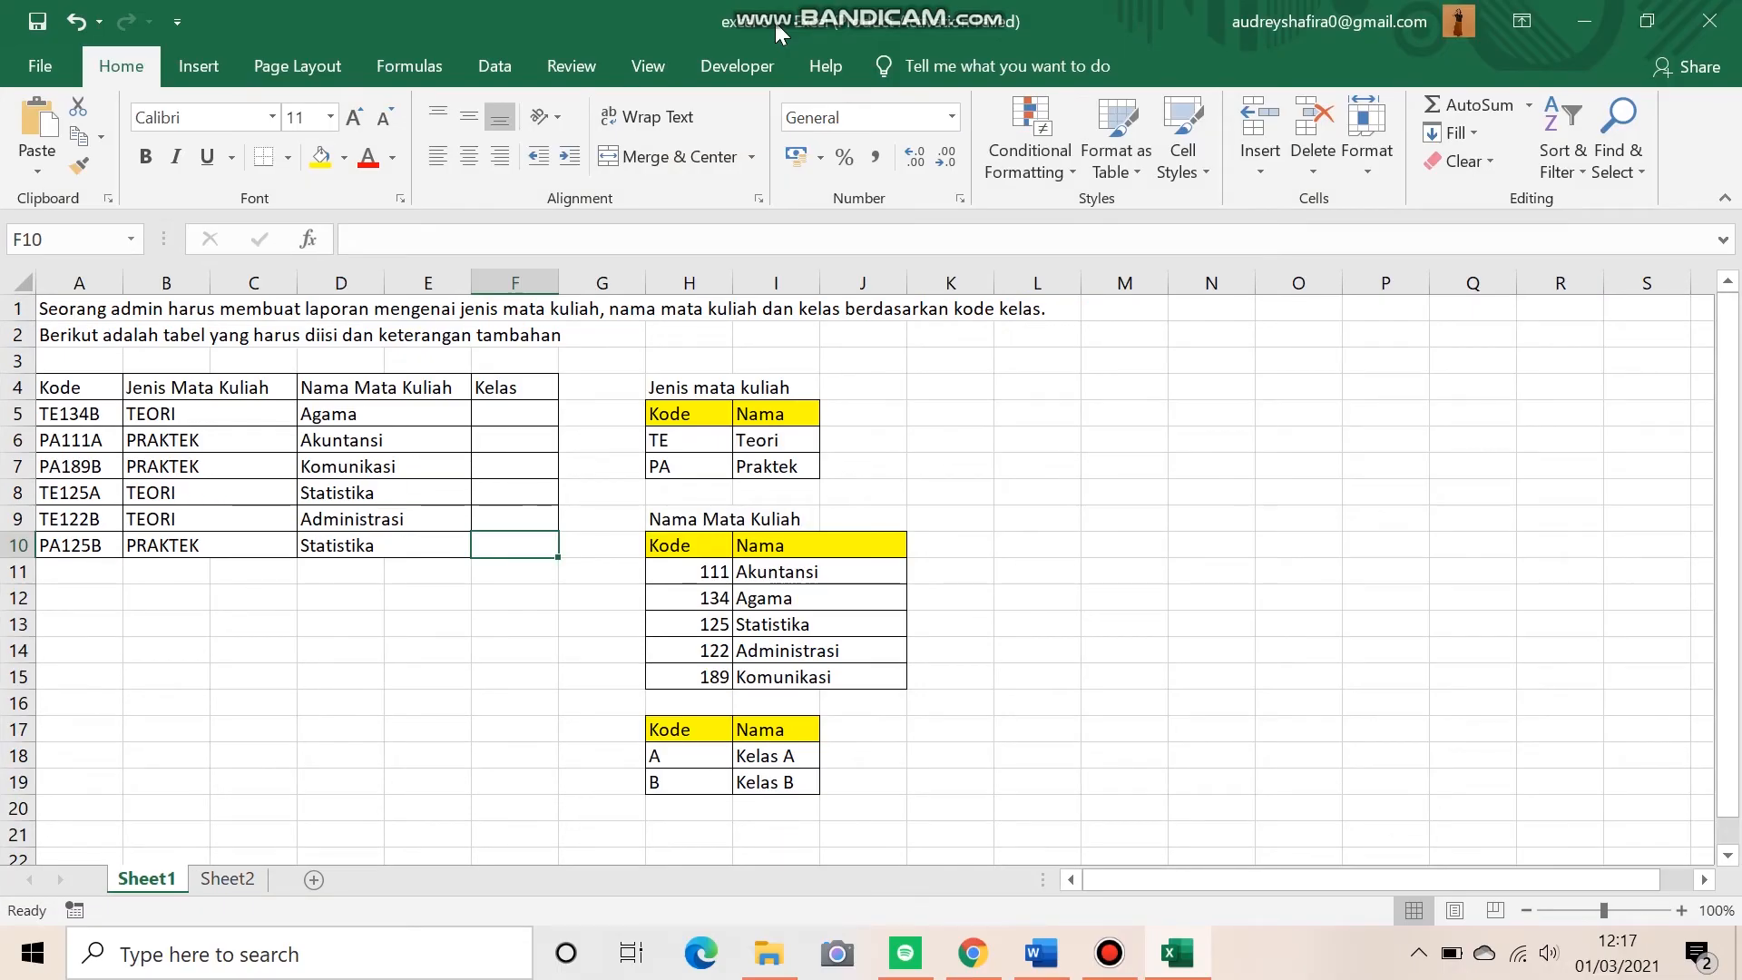
Step: Enter =IF(RIGHT(A5;1)="A";"A";"B") in F5 and fill it down the Kelas column through row 10
click(498, 416)
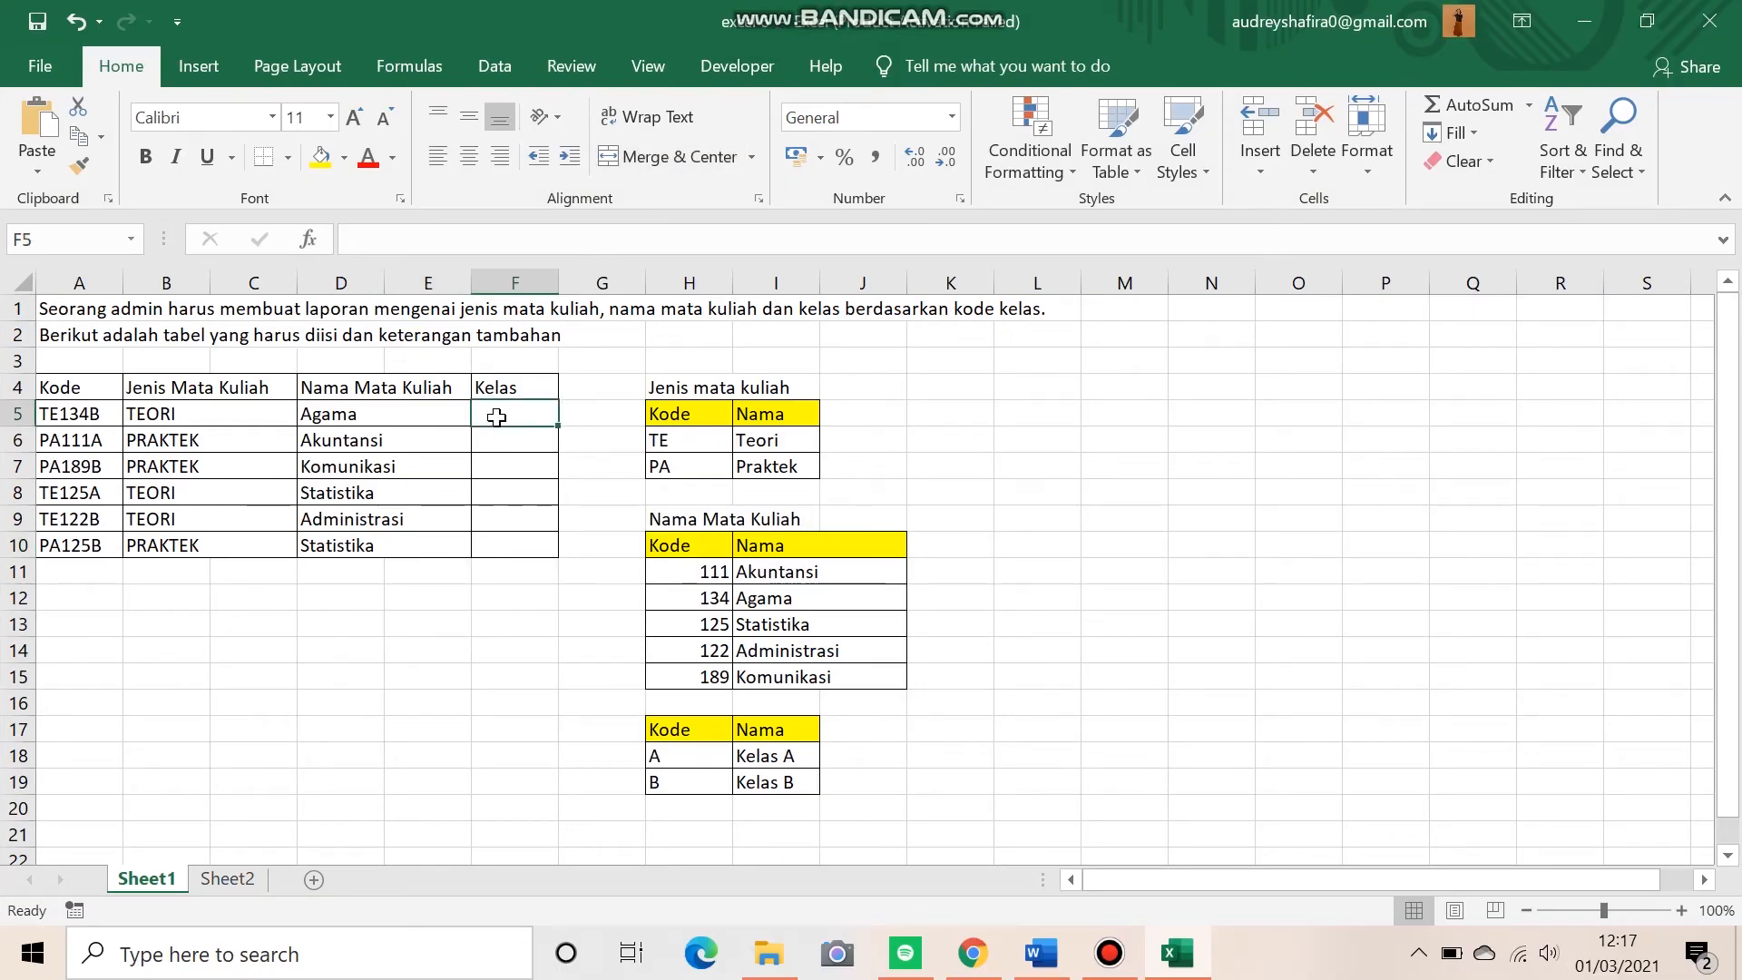
click(364, 243)
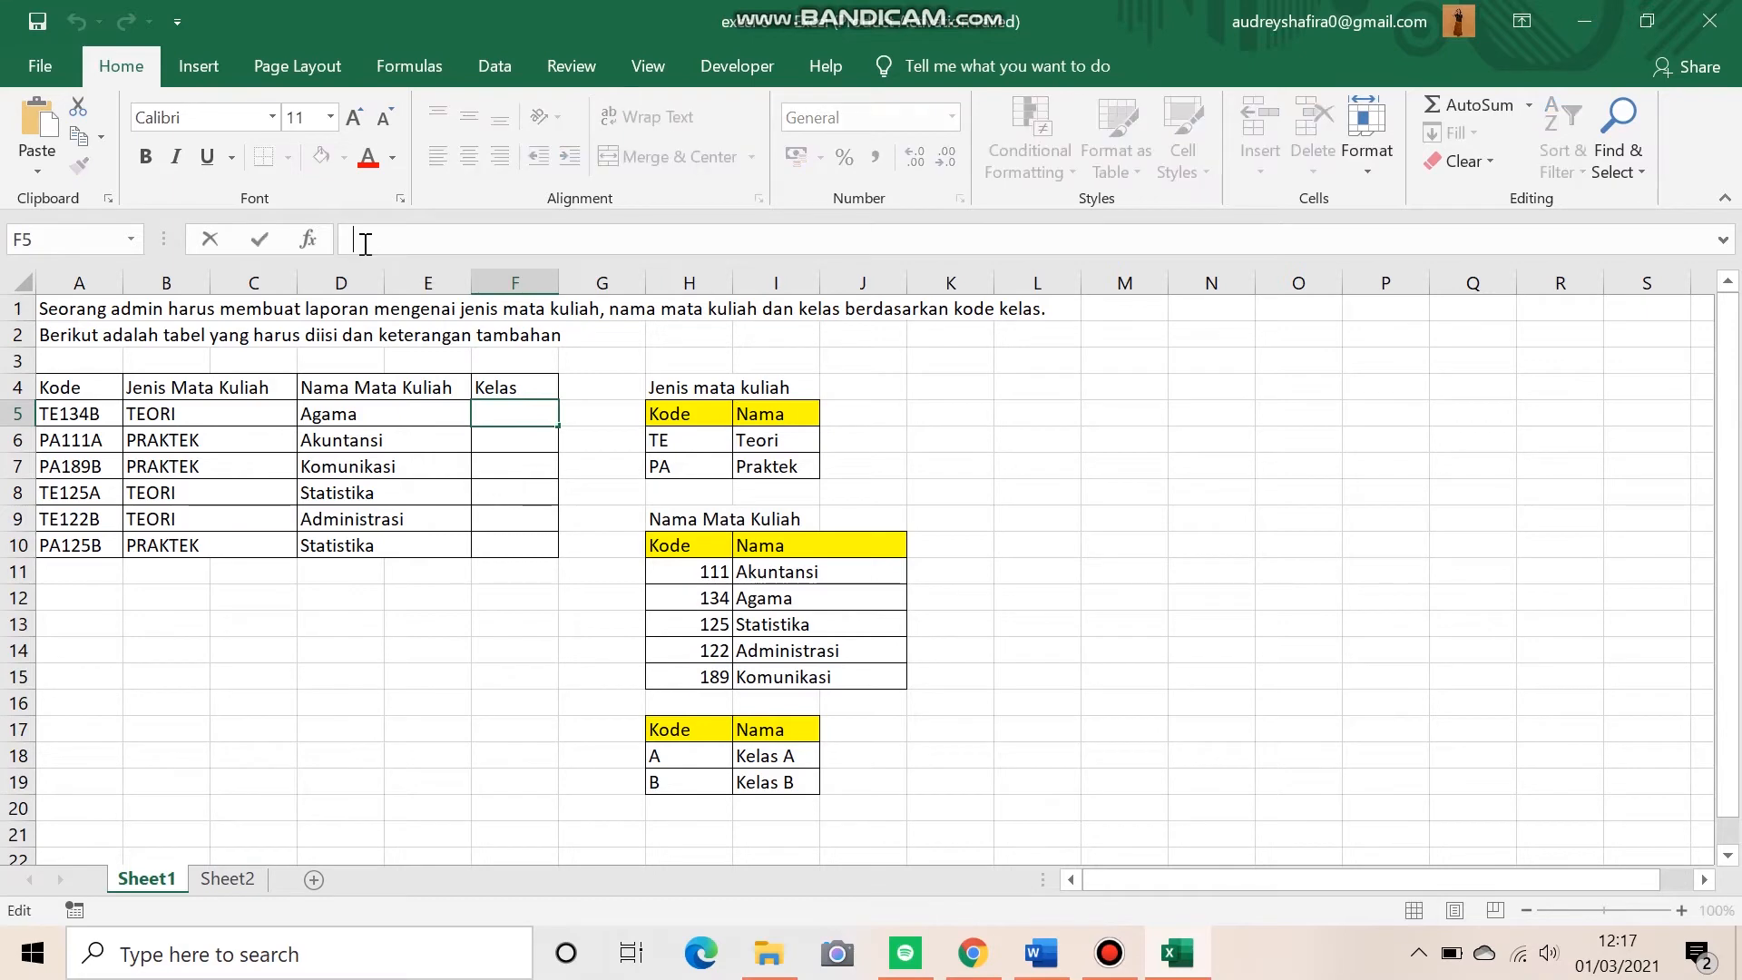
text(=IF(RIGHT(A5;1)="A";"A";"B"))
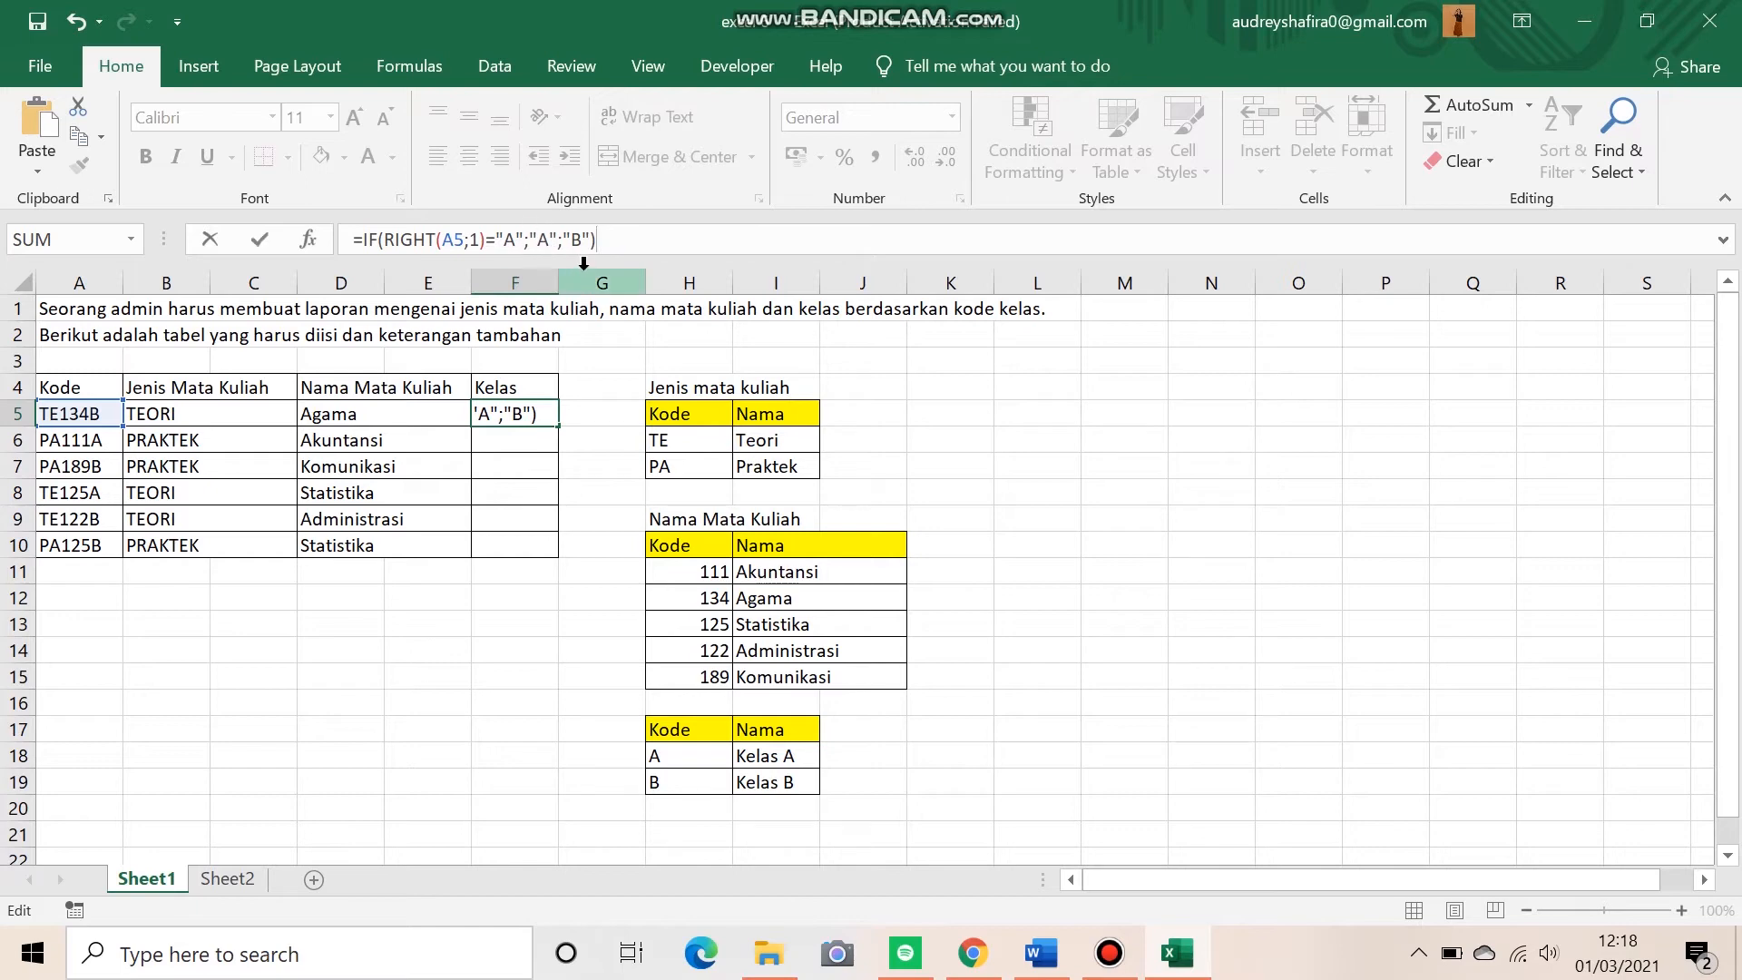
key(ctrl+Return)
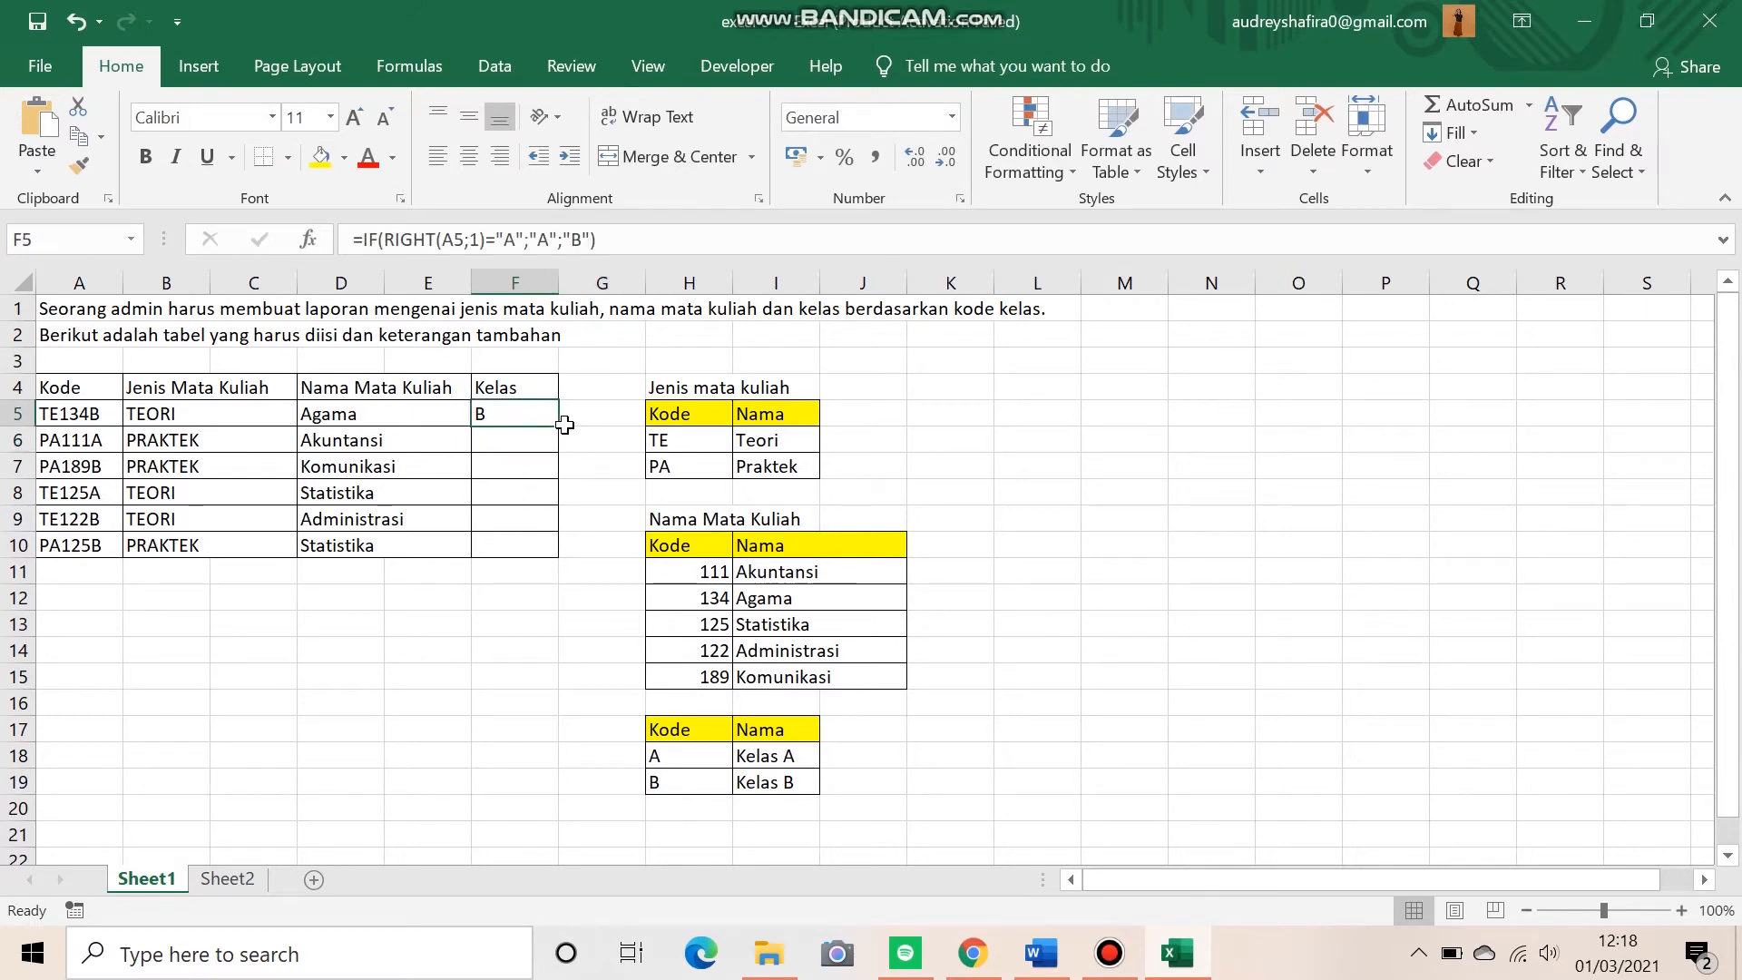
drag(556, 423, 564, 550)
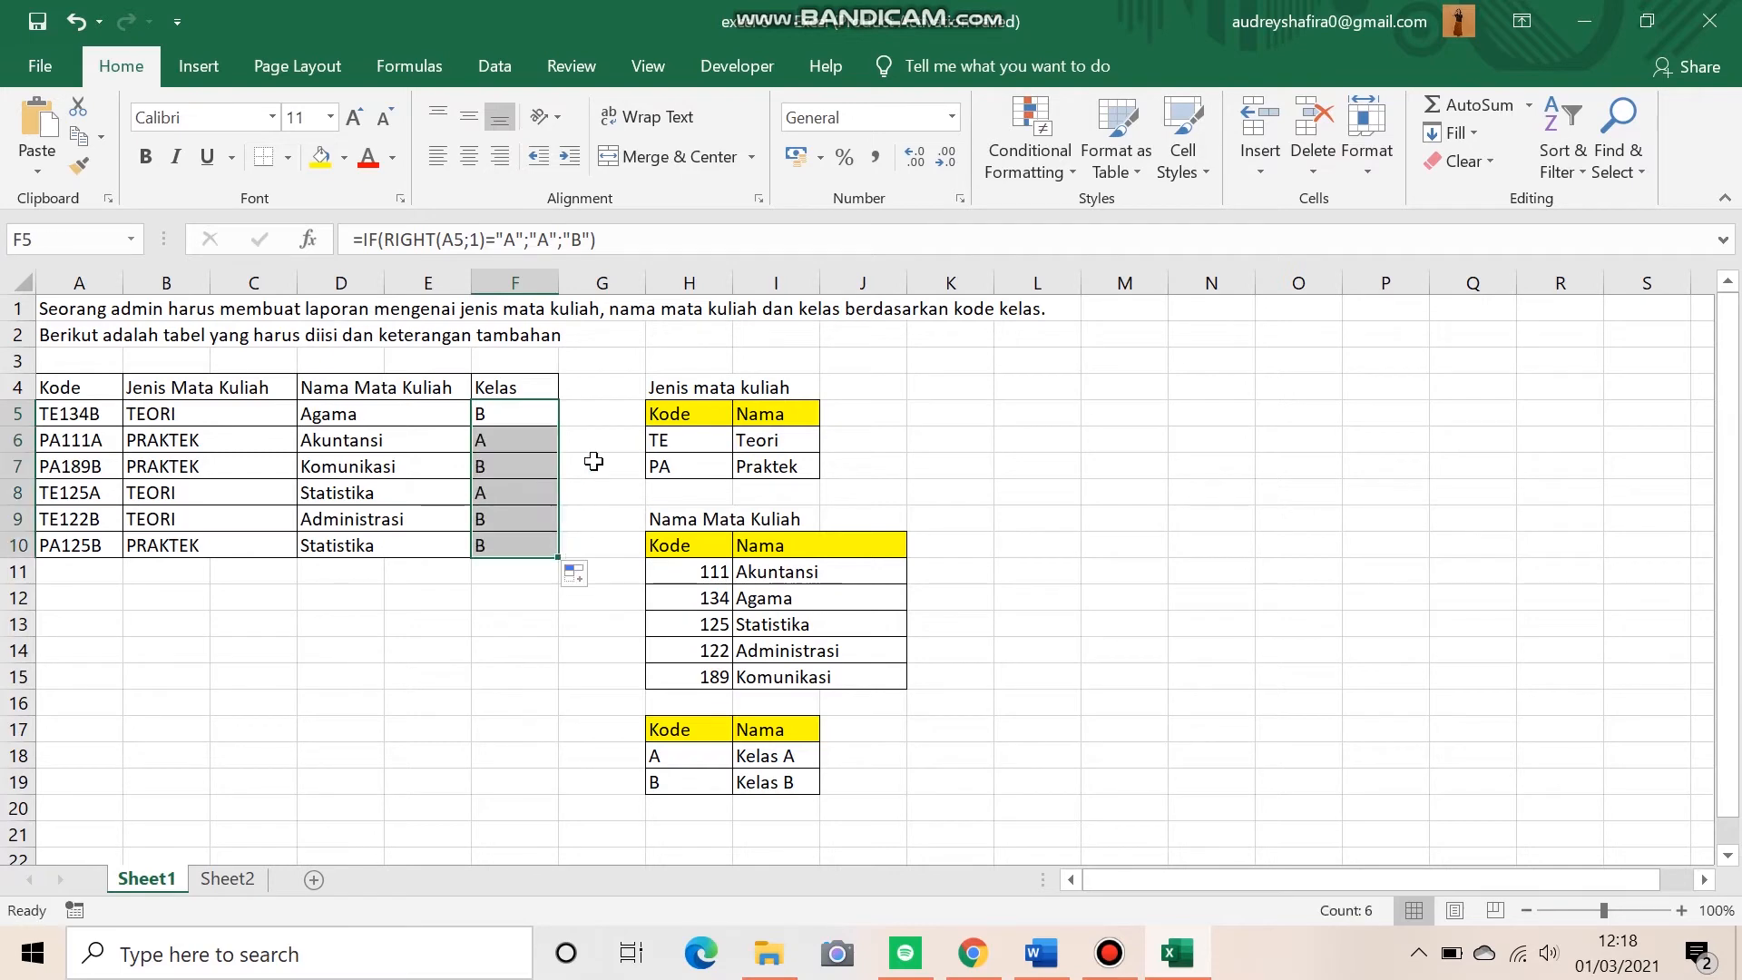
click(591, 435)
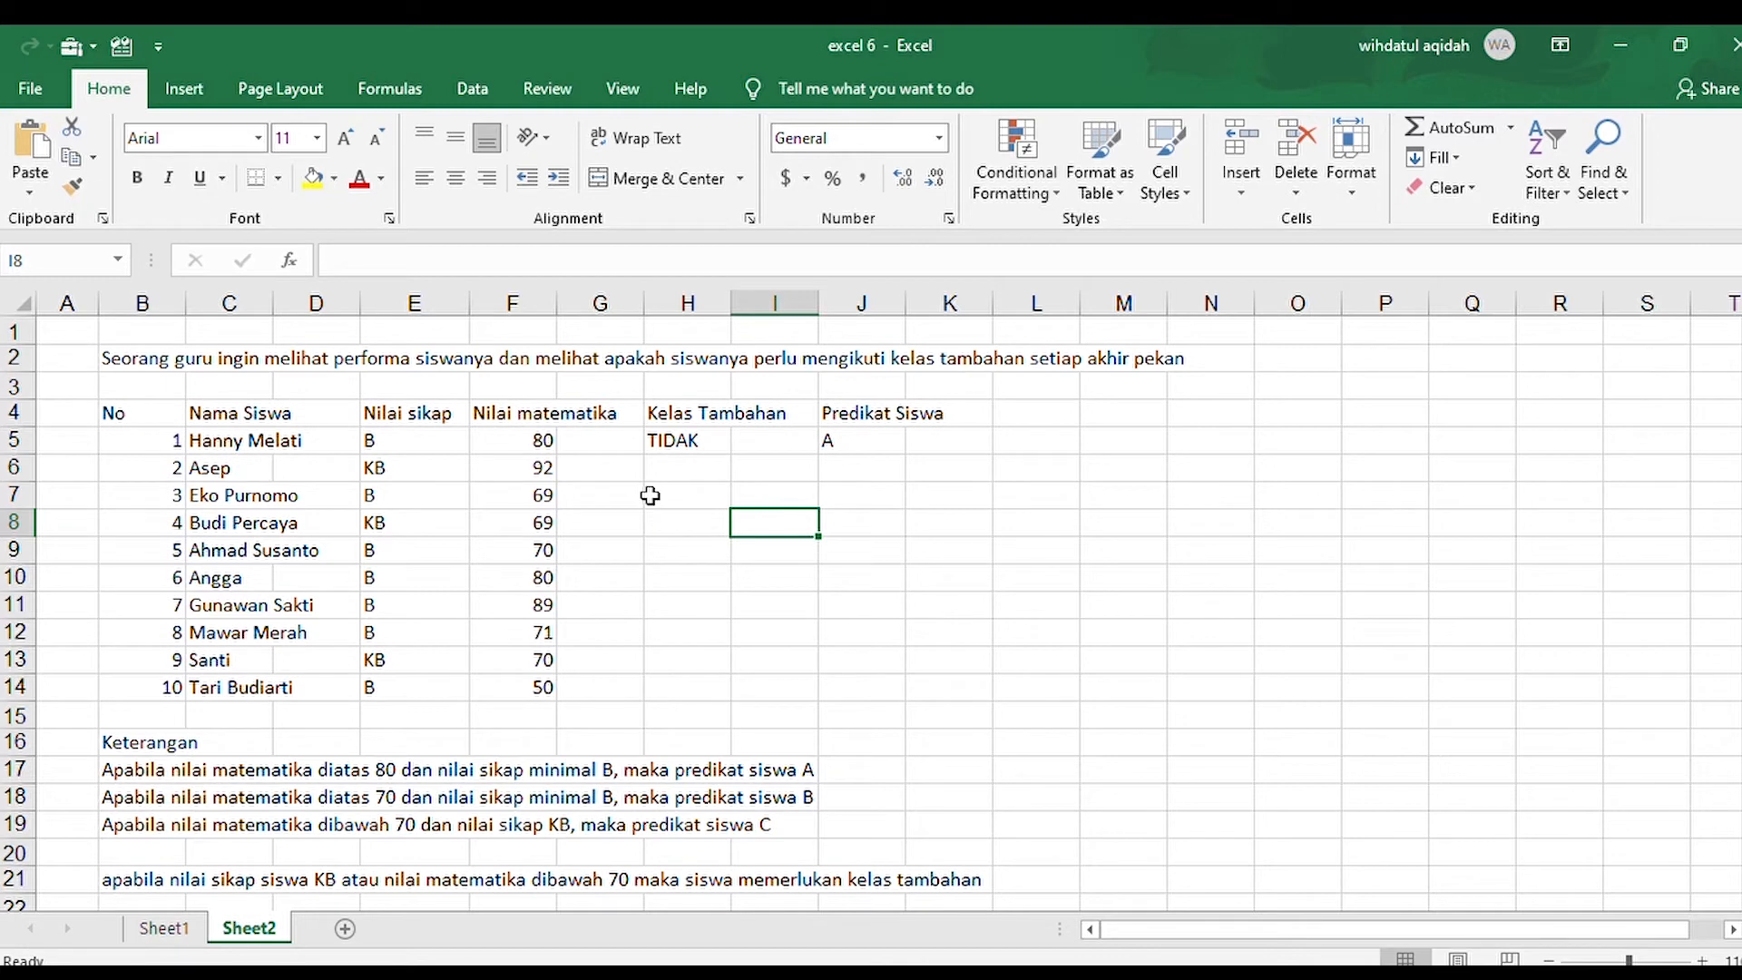
Step: Examine the Sheet2 task description, the student table in rows 4 to 14 and the extra-class rule in B21
click(63, 360)
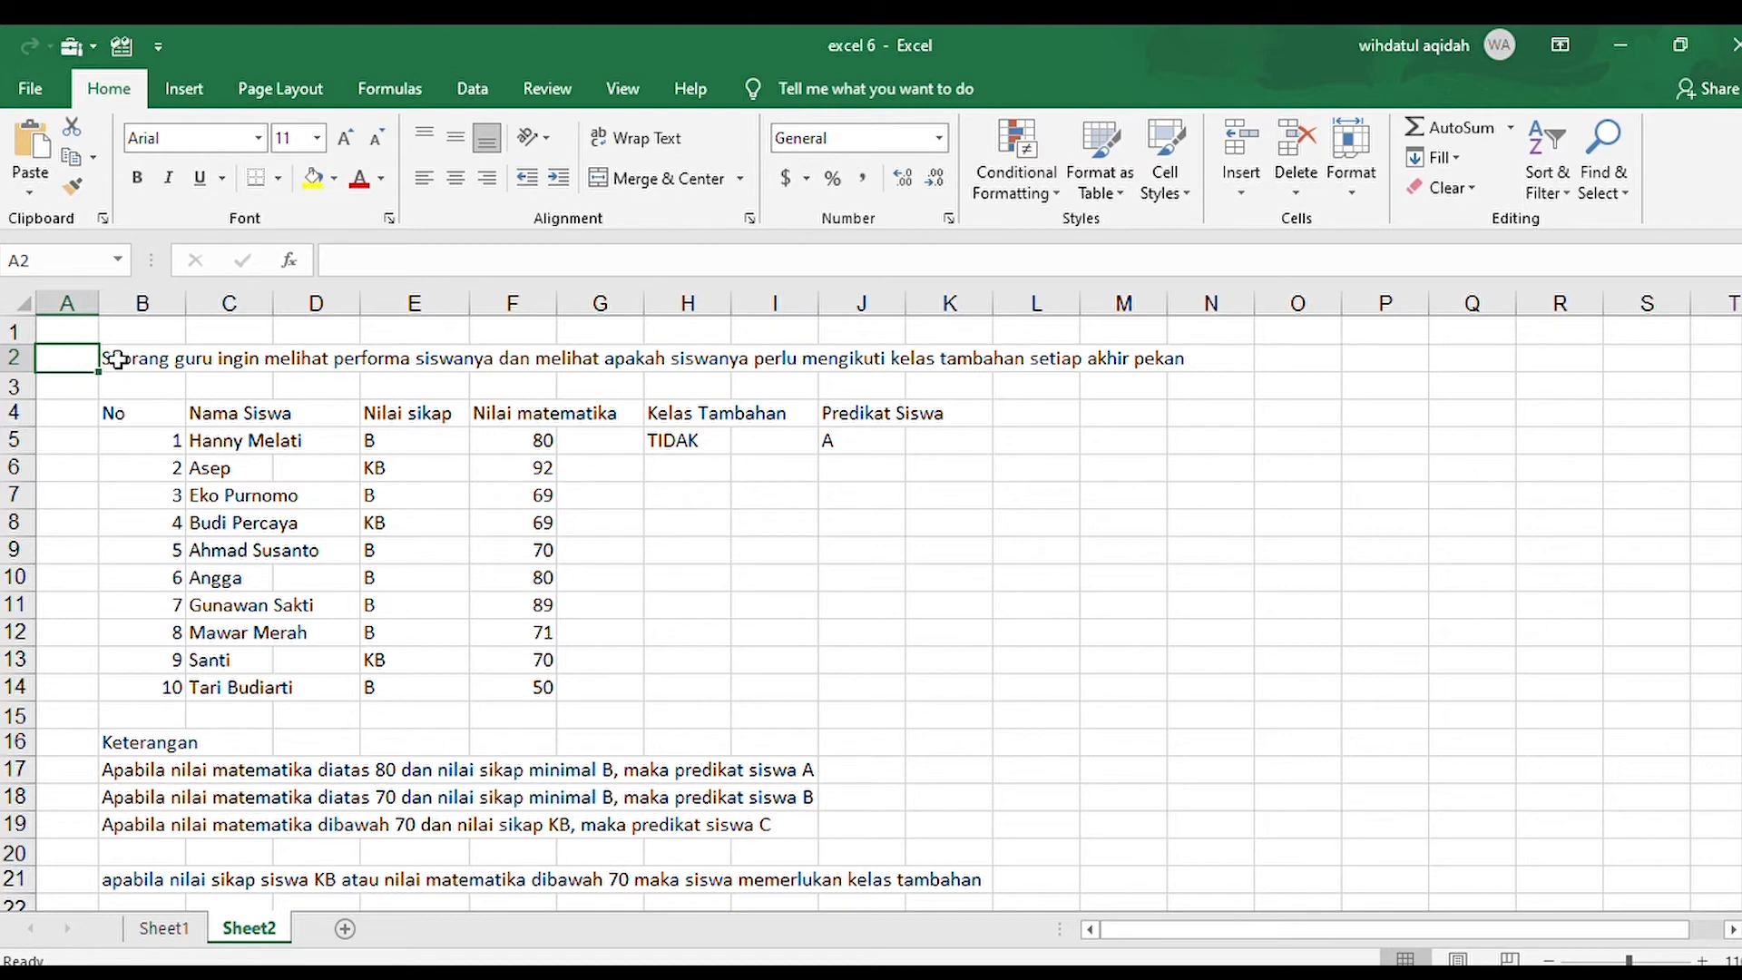
click(148, 358)
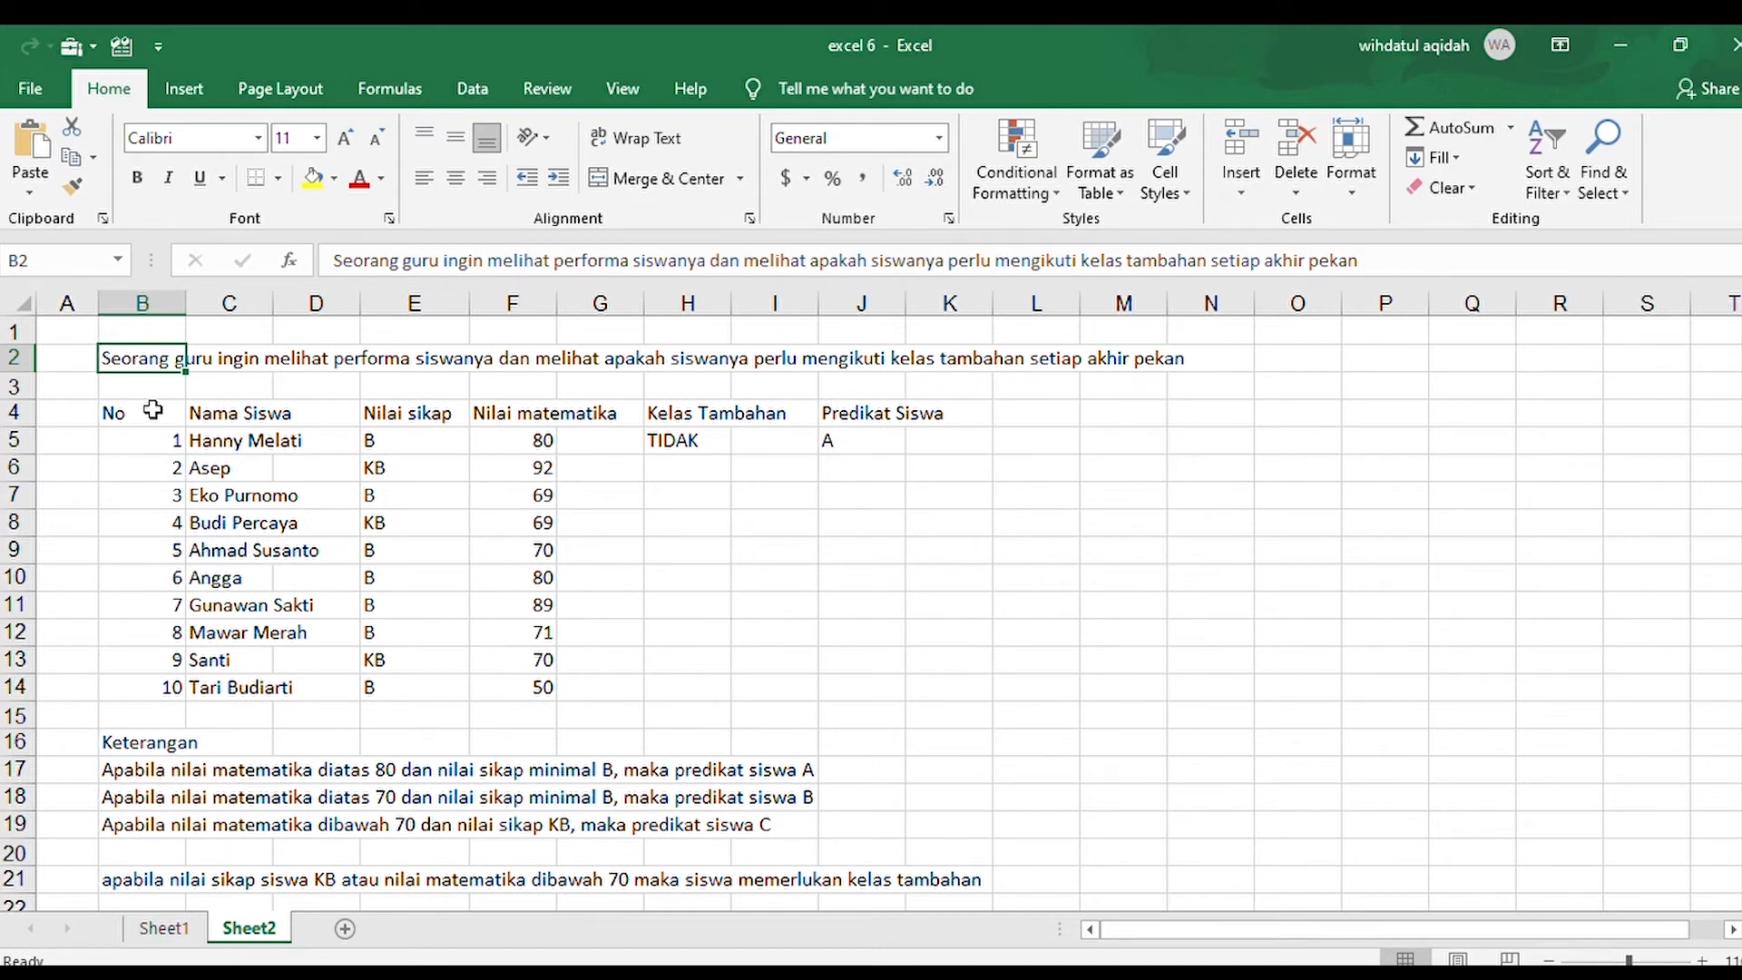
drag(152, 412, 607, 680)
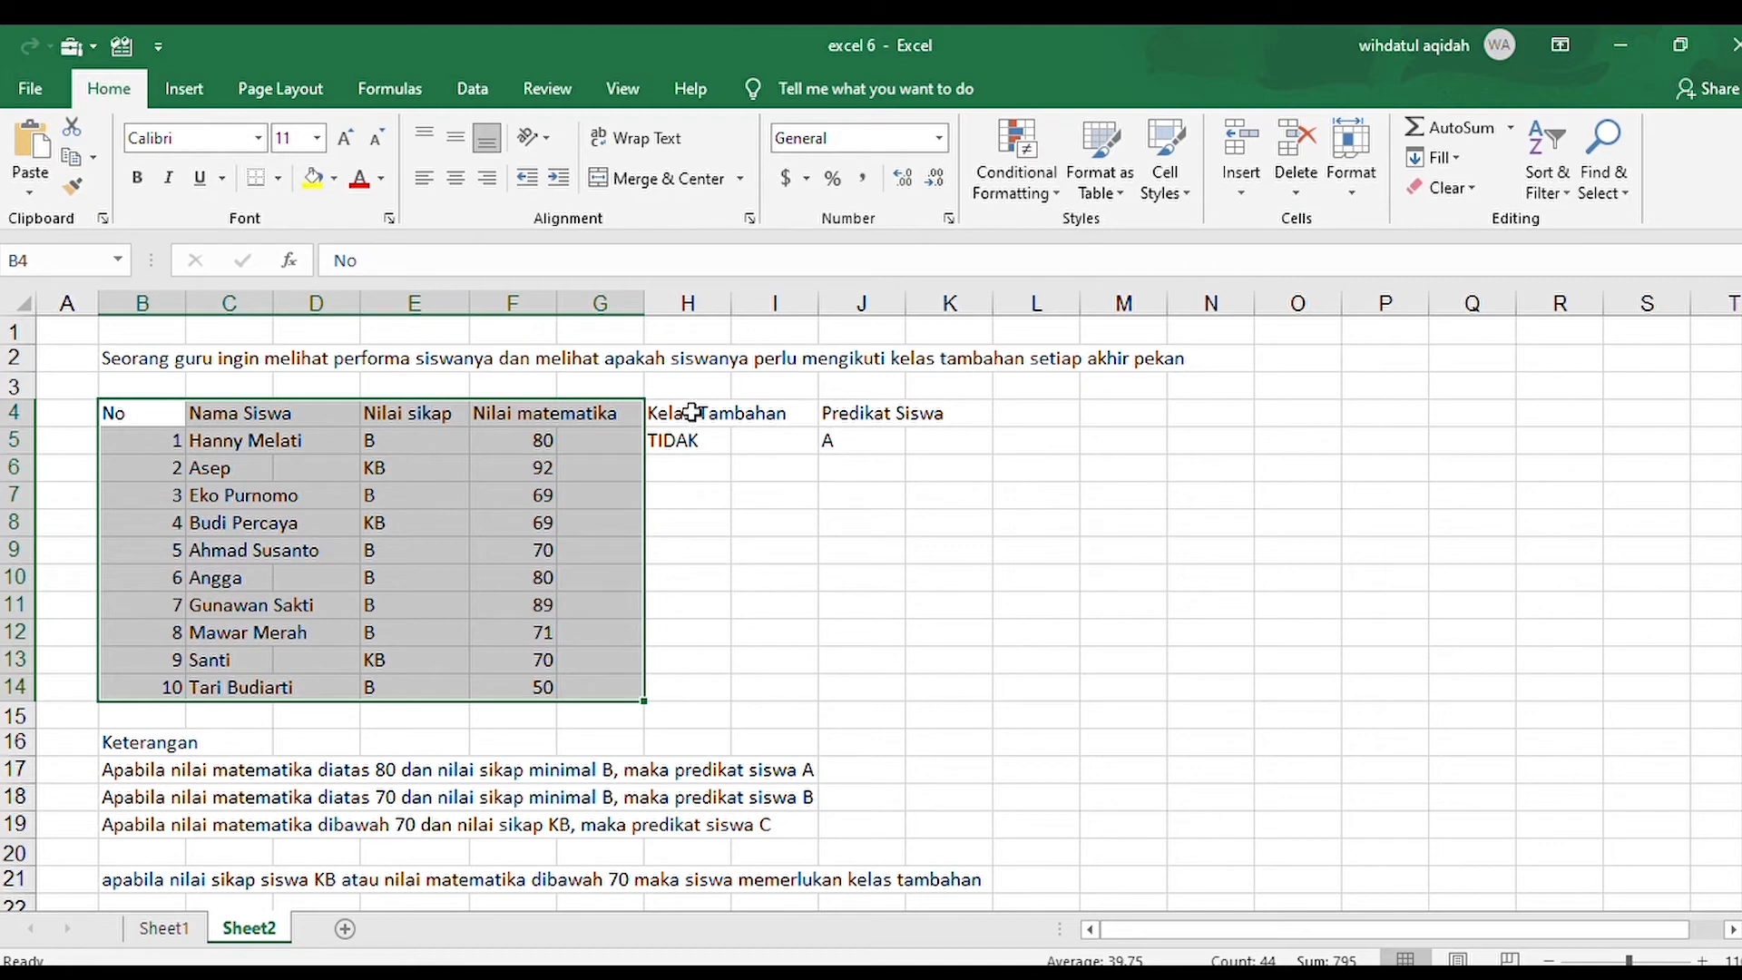
drag(691, 413, 685, 689)
drag(879, 411, 868, 685)
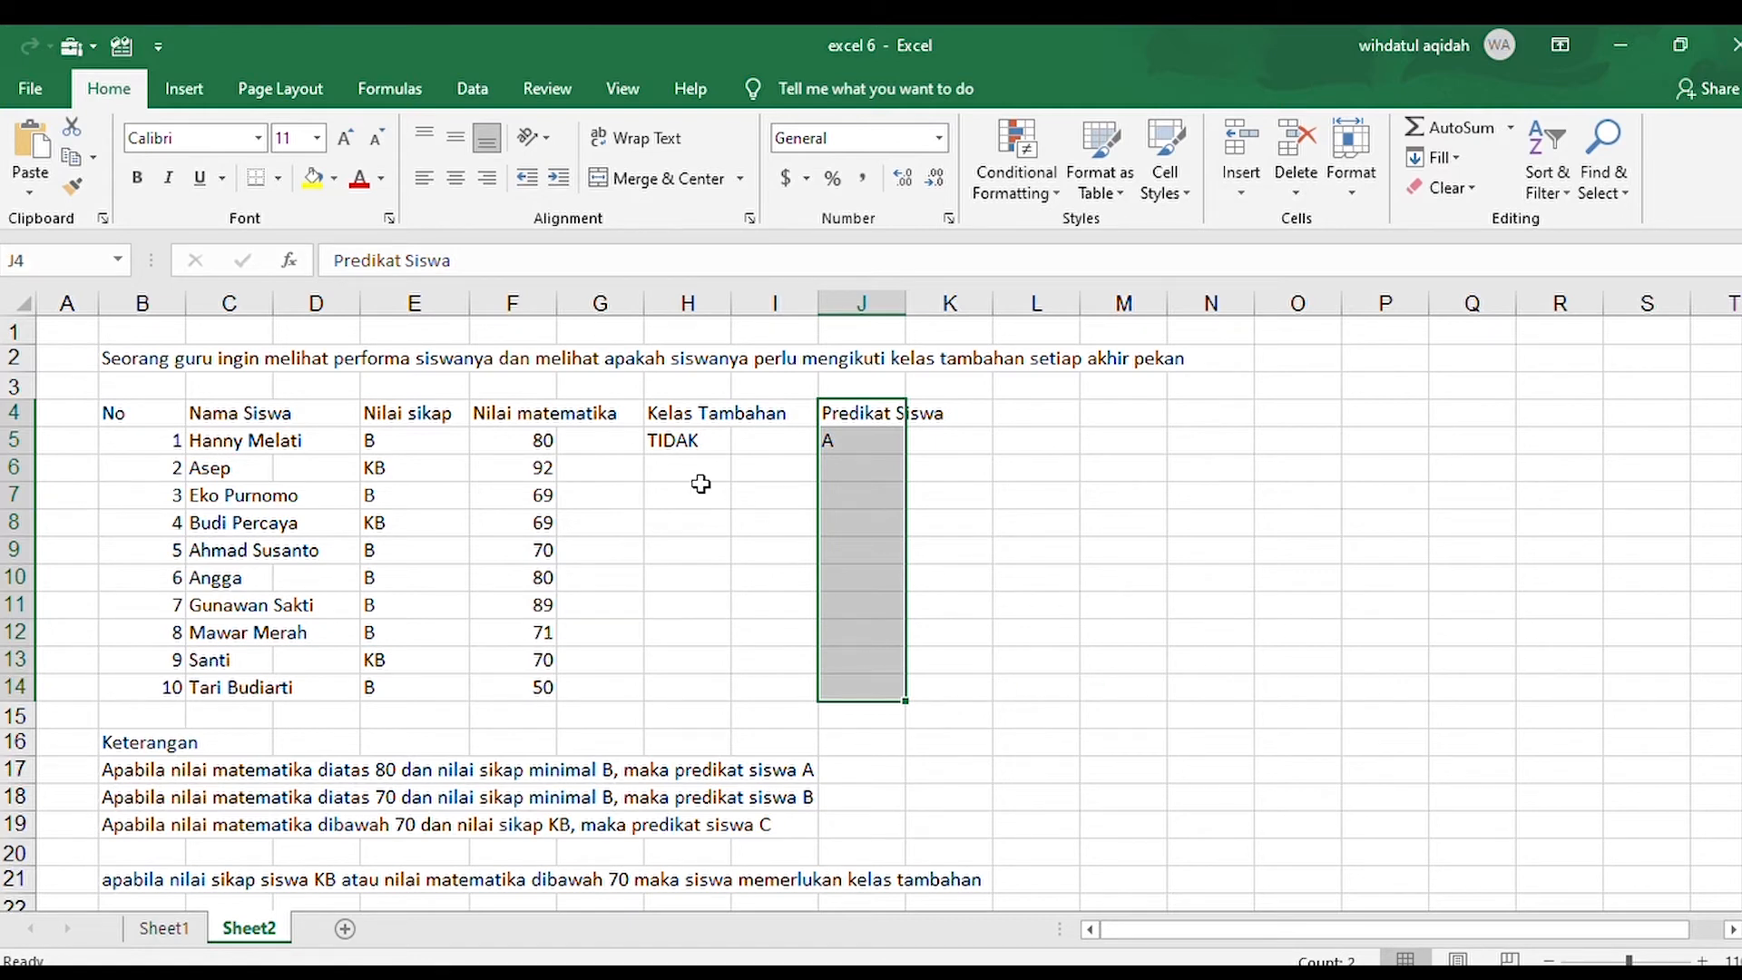
click(689, 415)
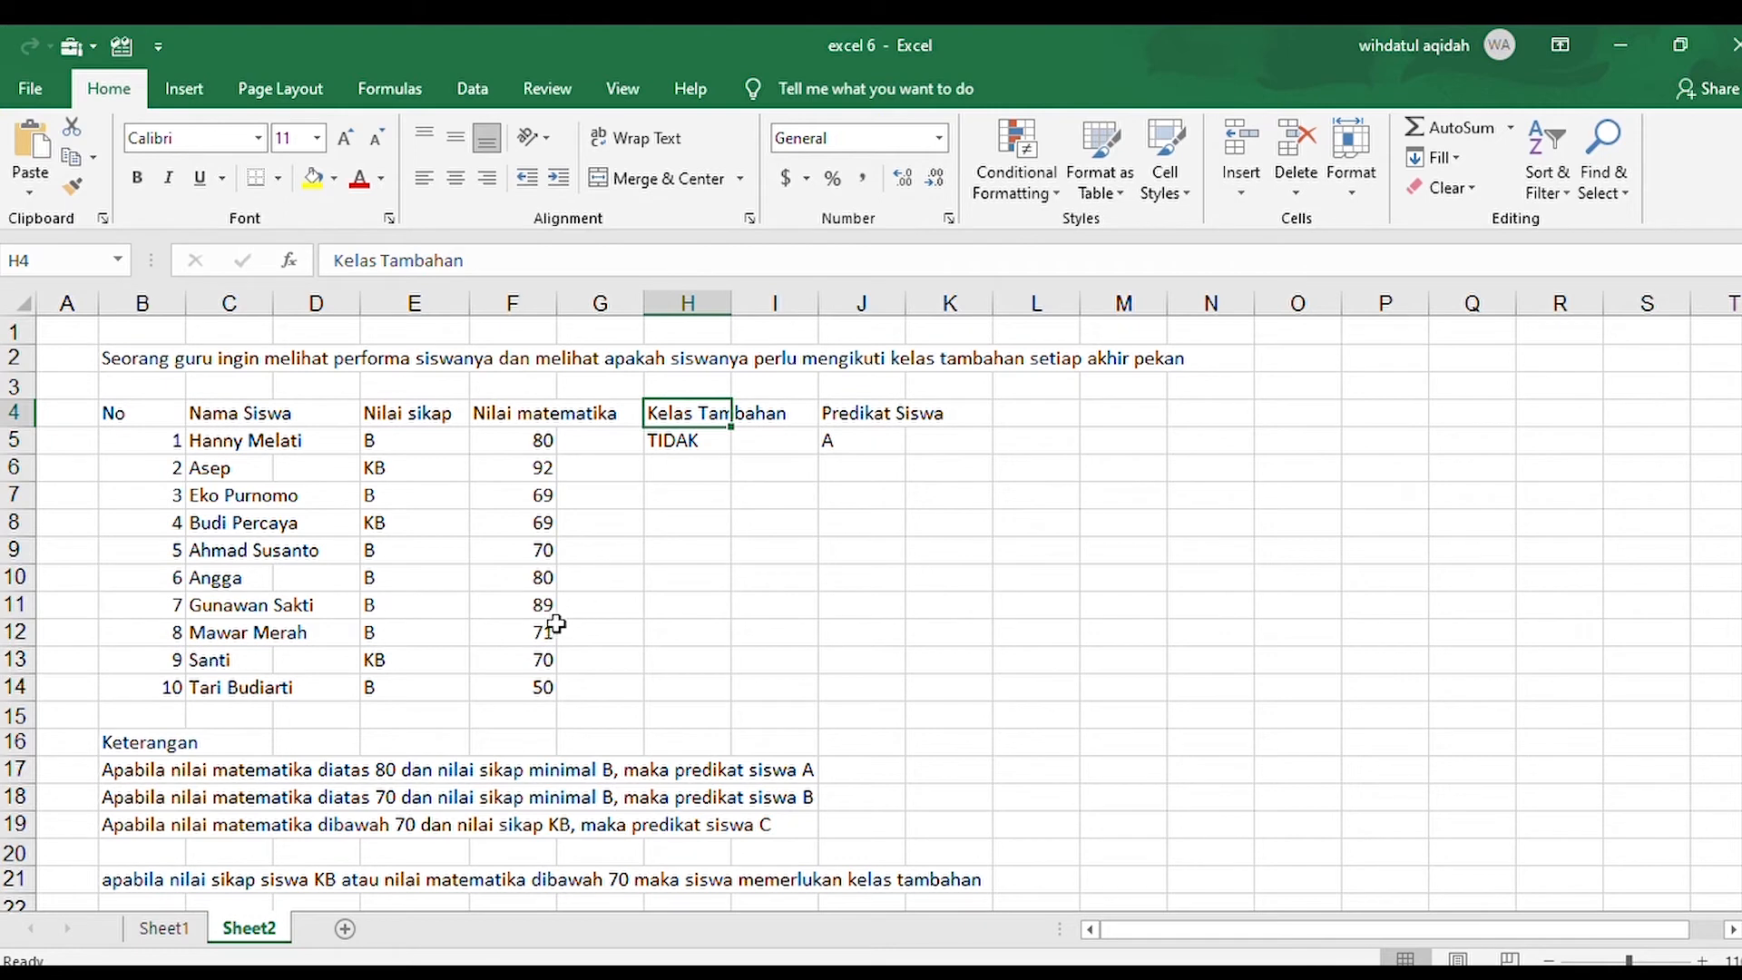
click(121, 883)
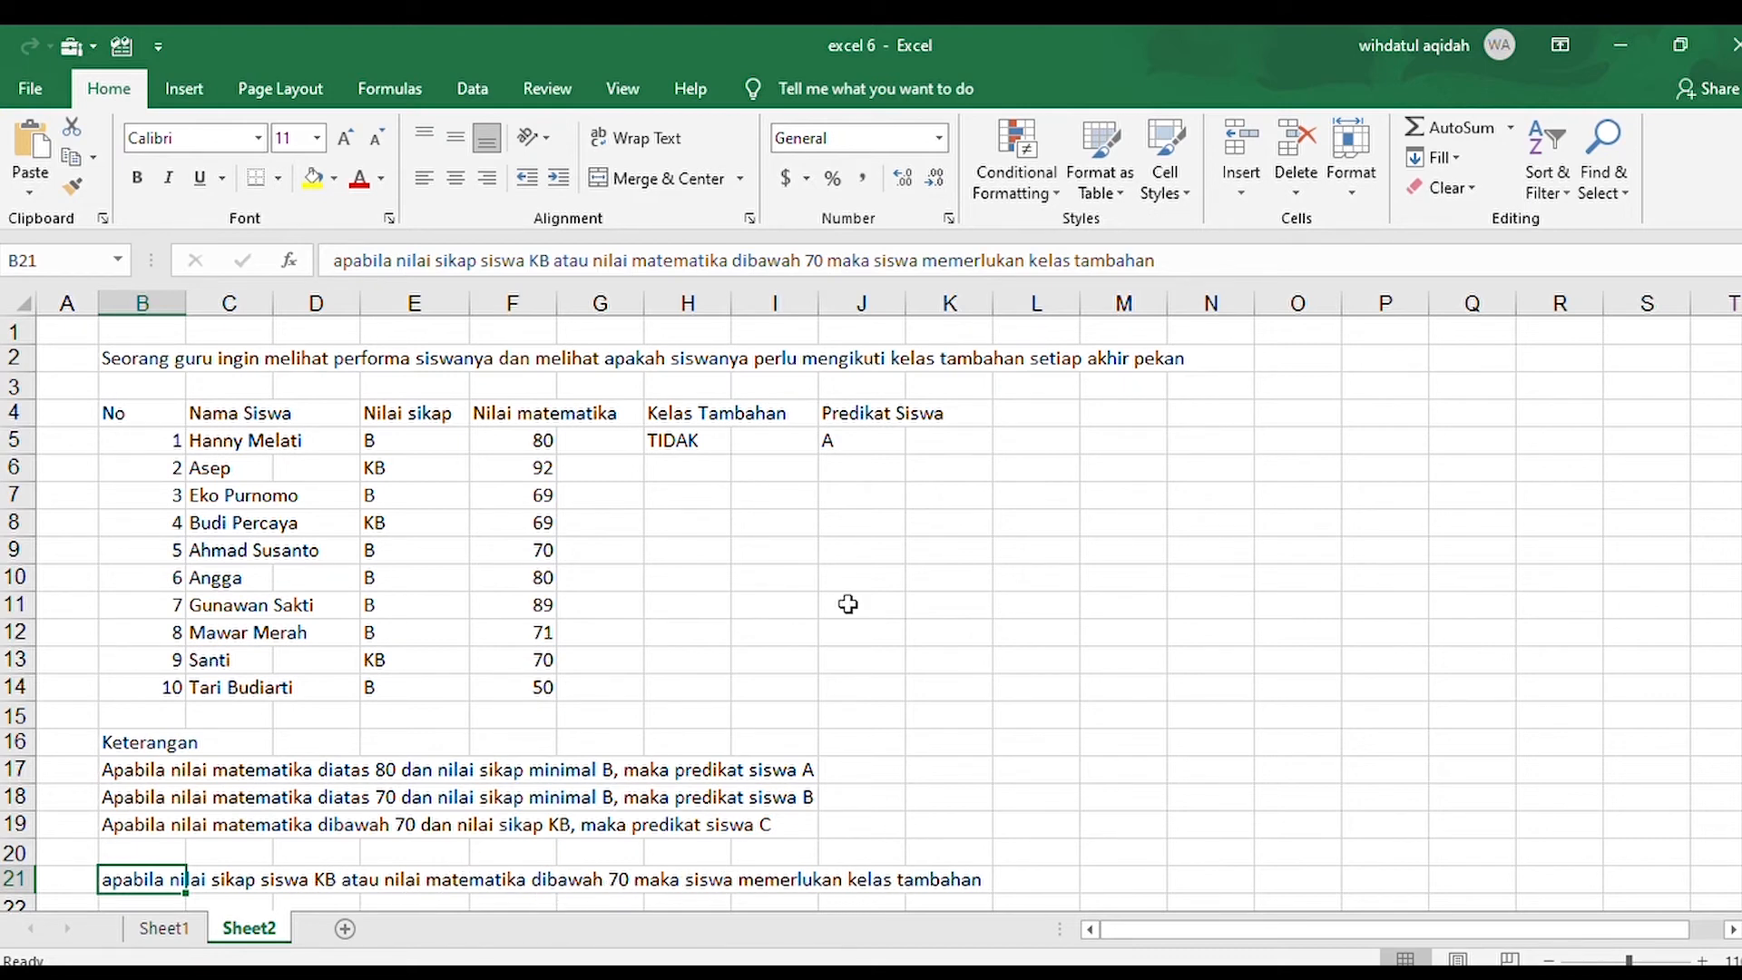
Step: Check the IF and OR formula in H5 and fill it down the Kelas Tambahan column through row 14
double_click(680, 441)
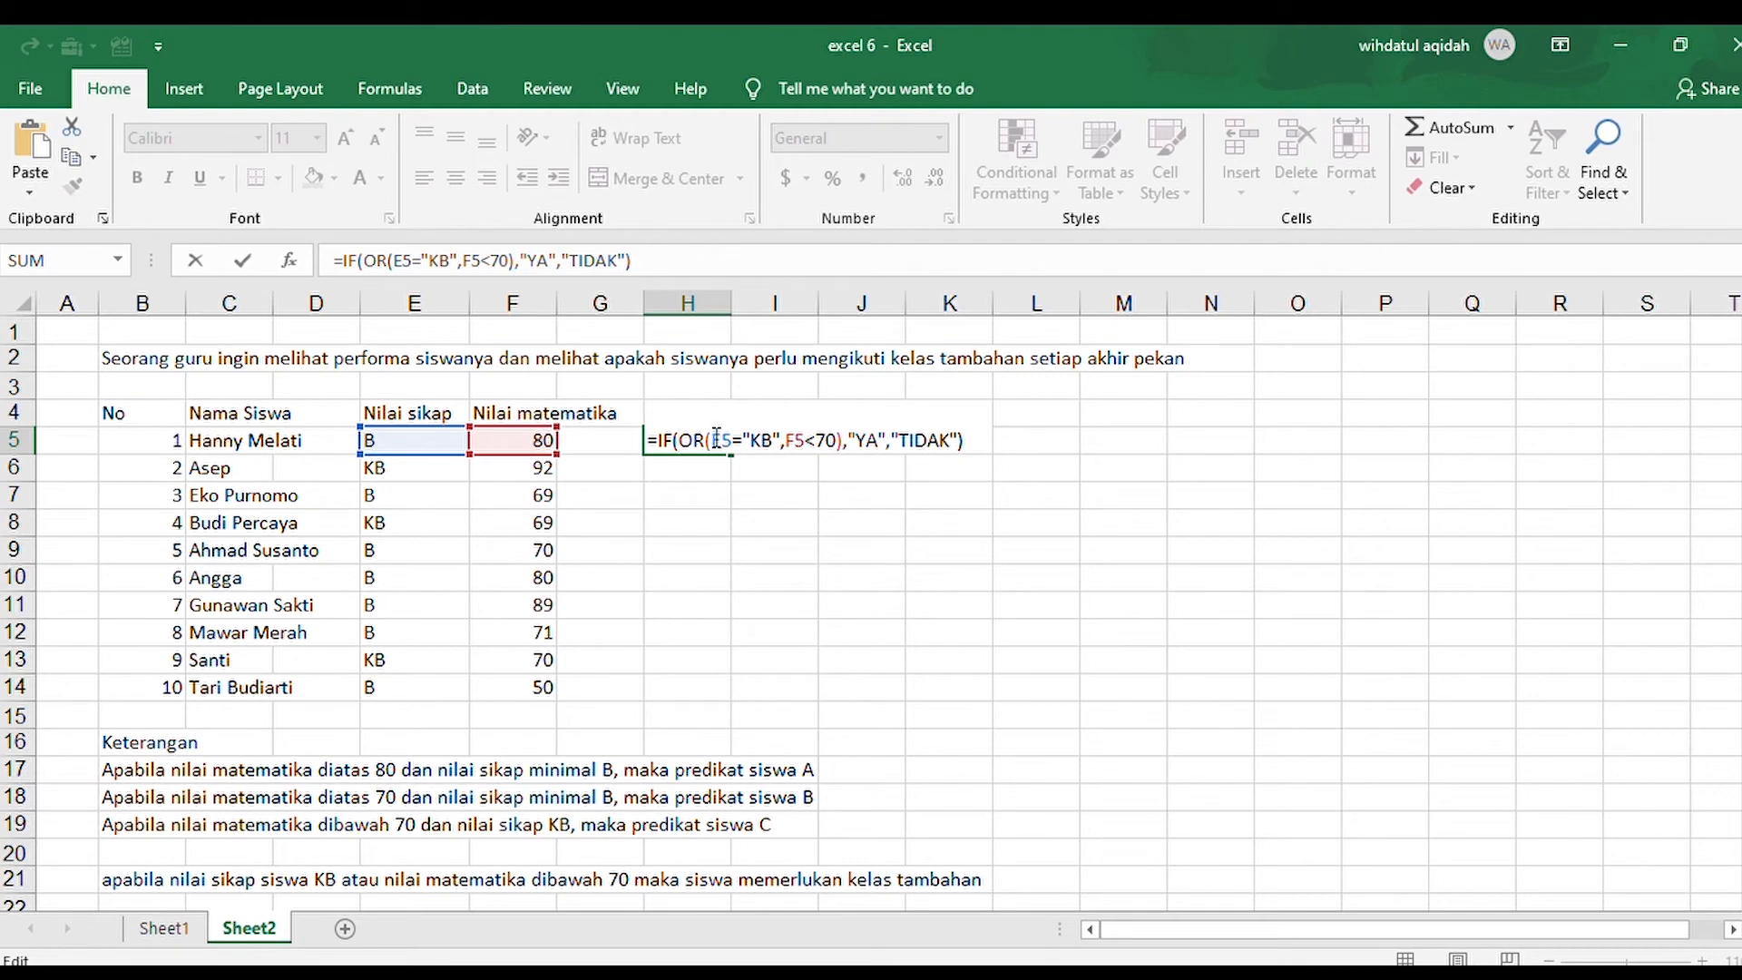
drag(713, 441, 840, 443)
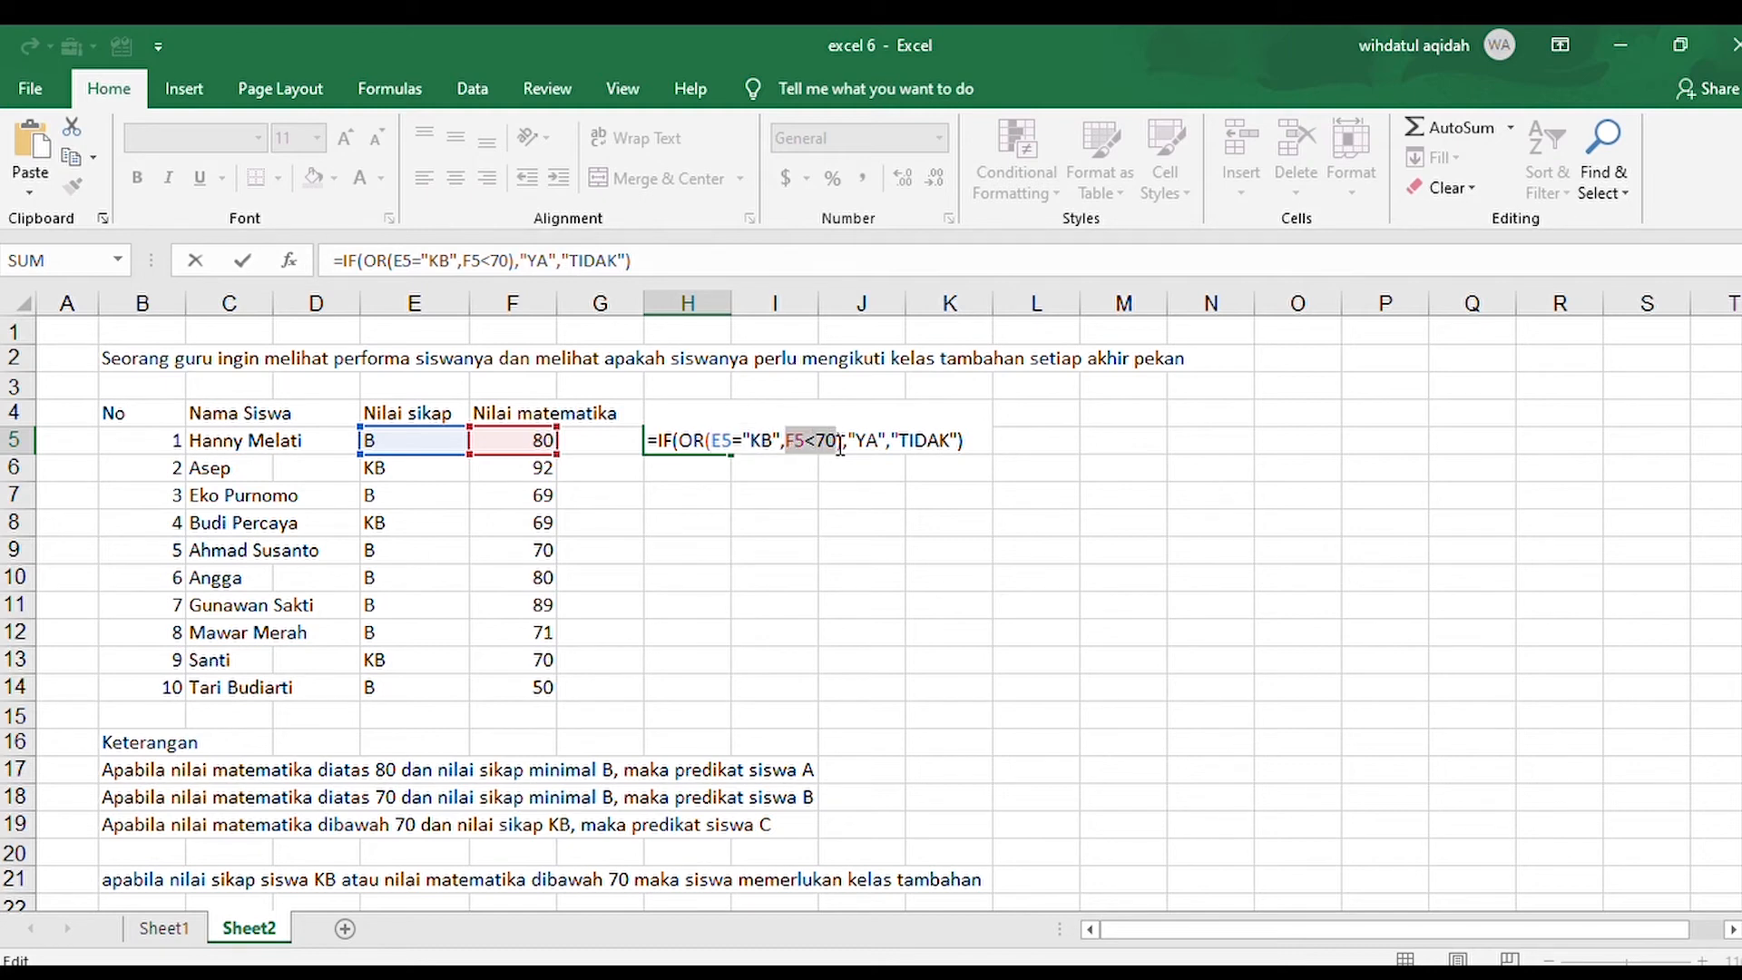
click(674, 442)
key(Return)
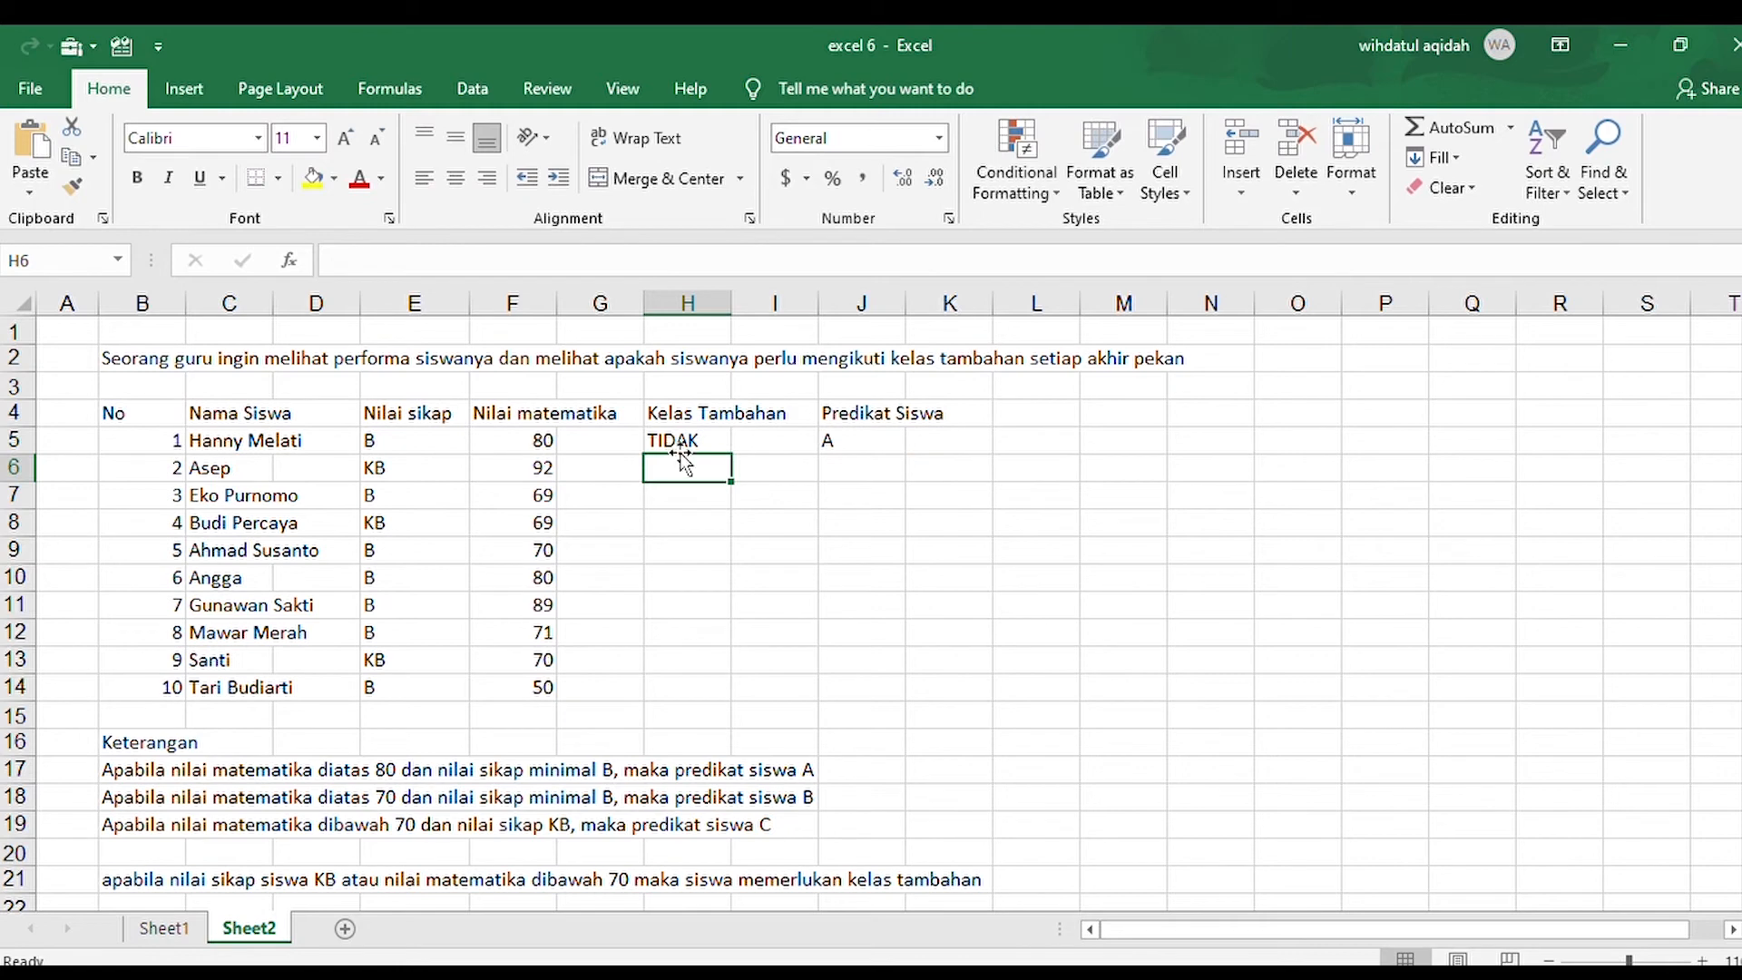
click(687, 437)
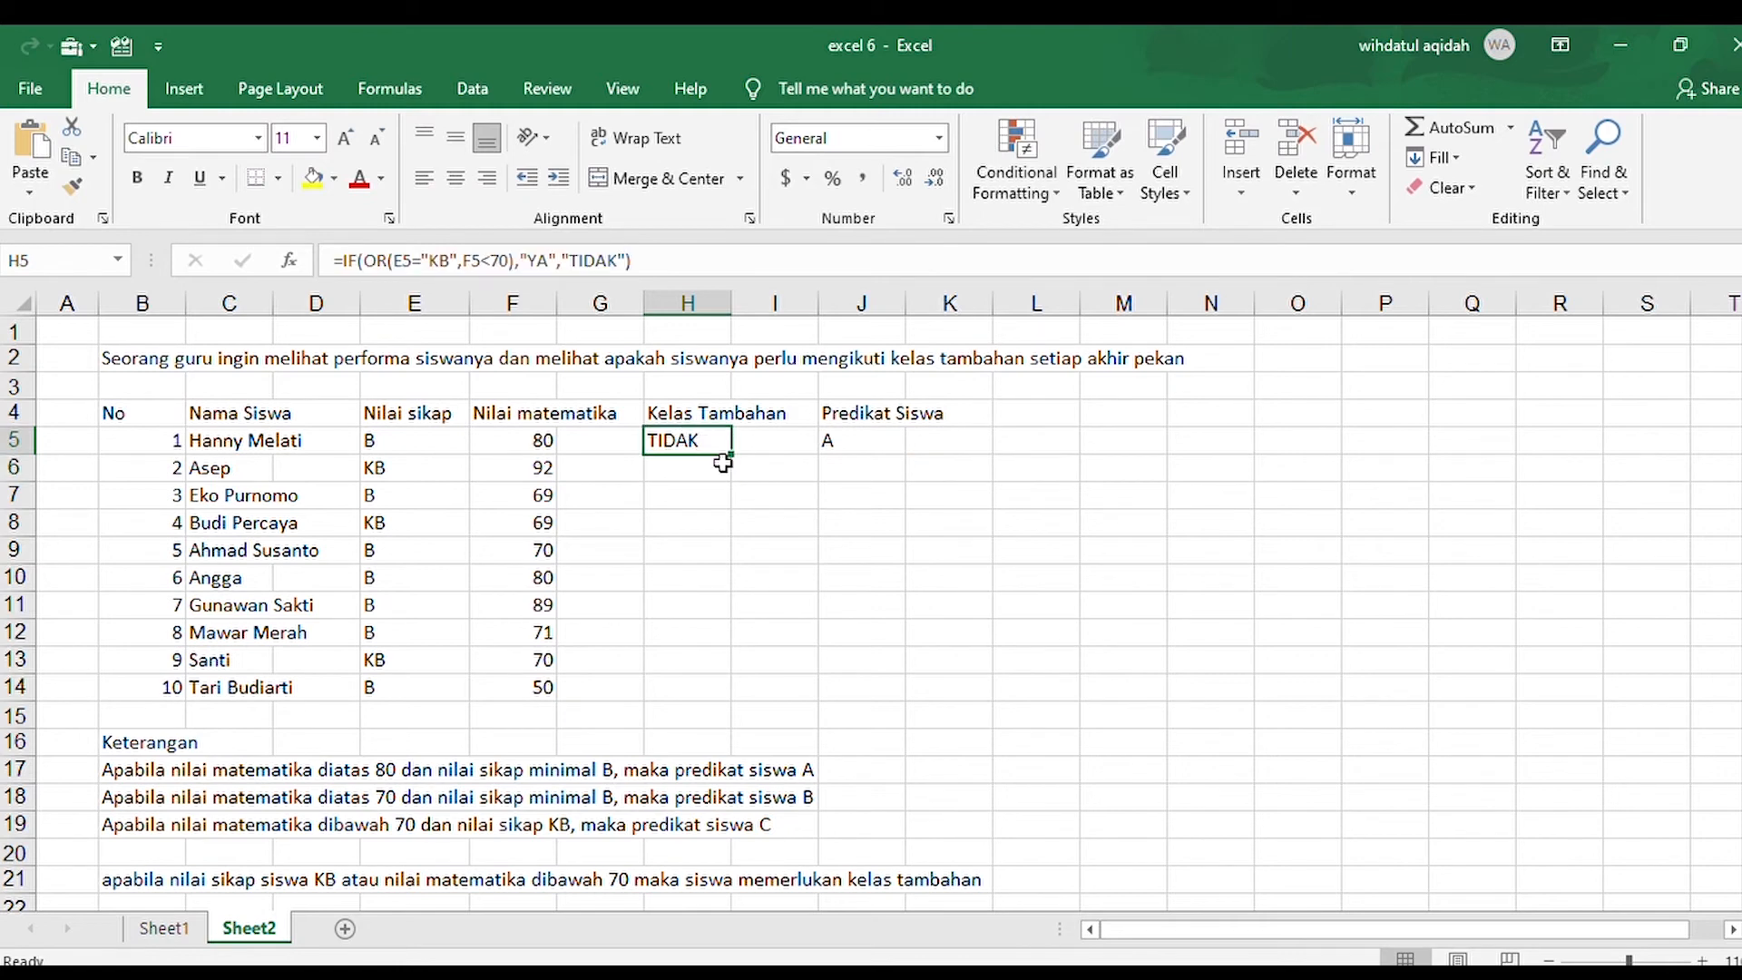
drag(732, 453, 731, 701)
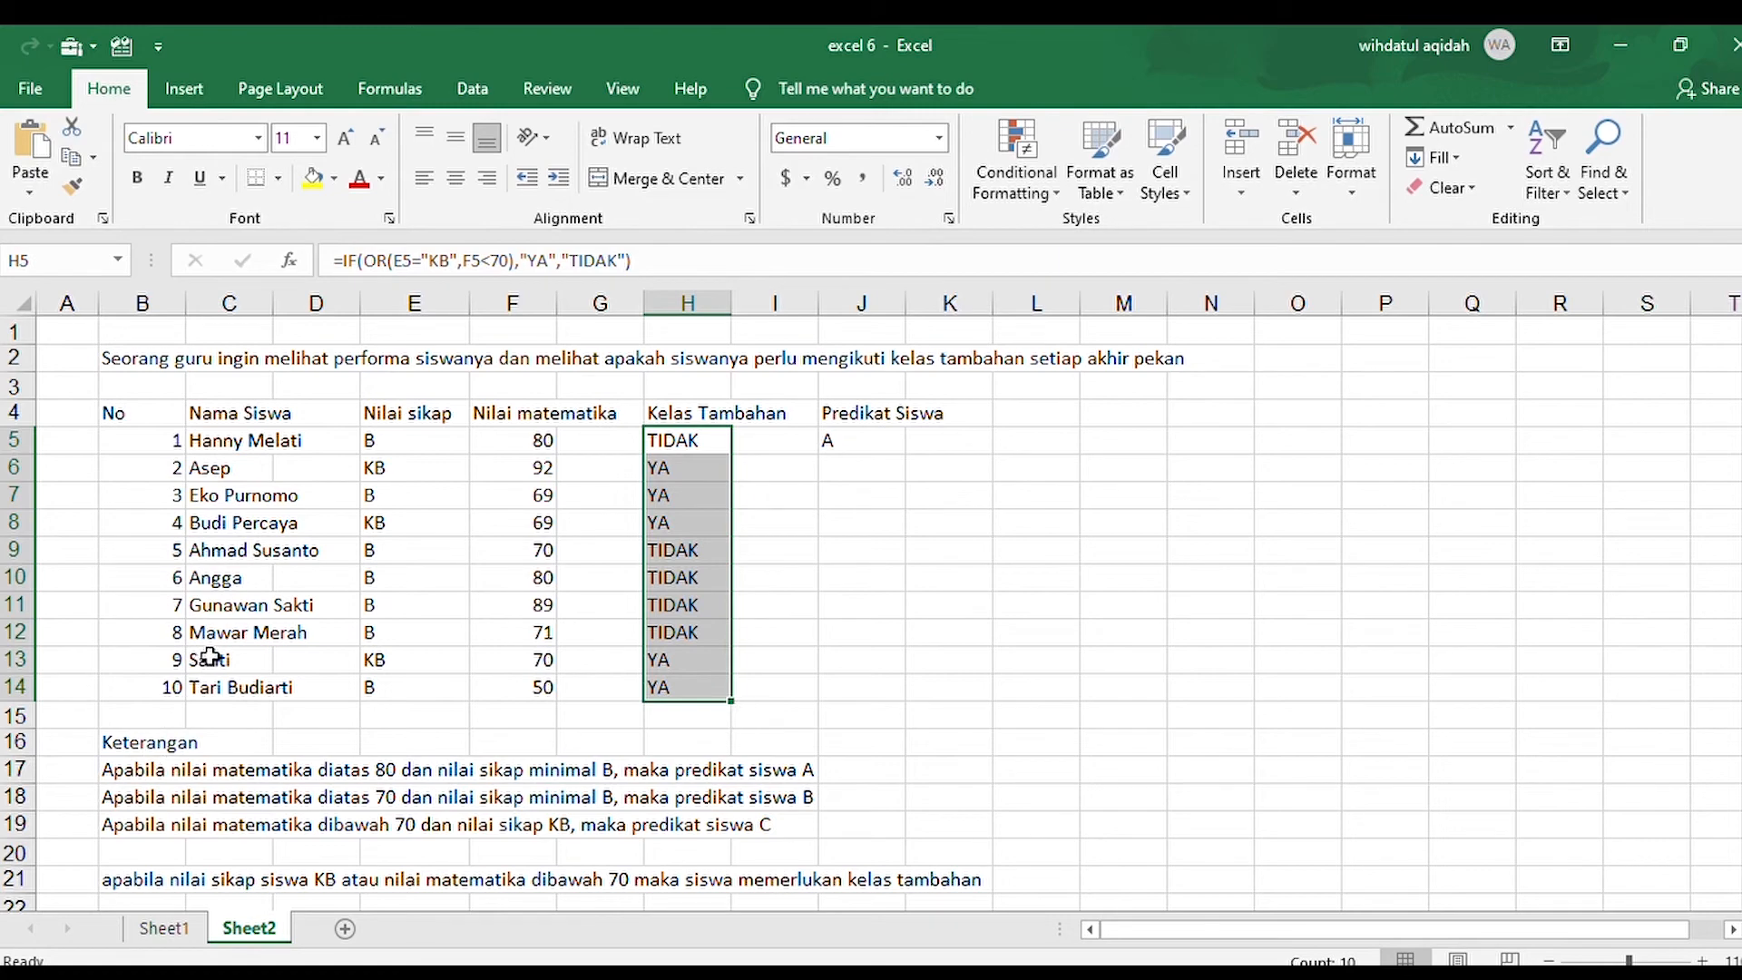
Step: Examine the three Predikat Siswa grading rules in B17 to B19 of the Keterangan notes
scroll(201, 658, down, 1)
click(137, 691)
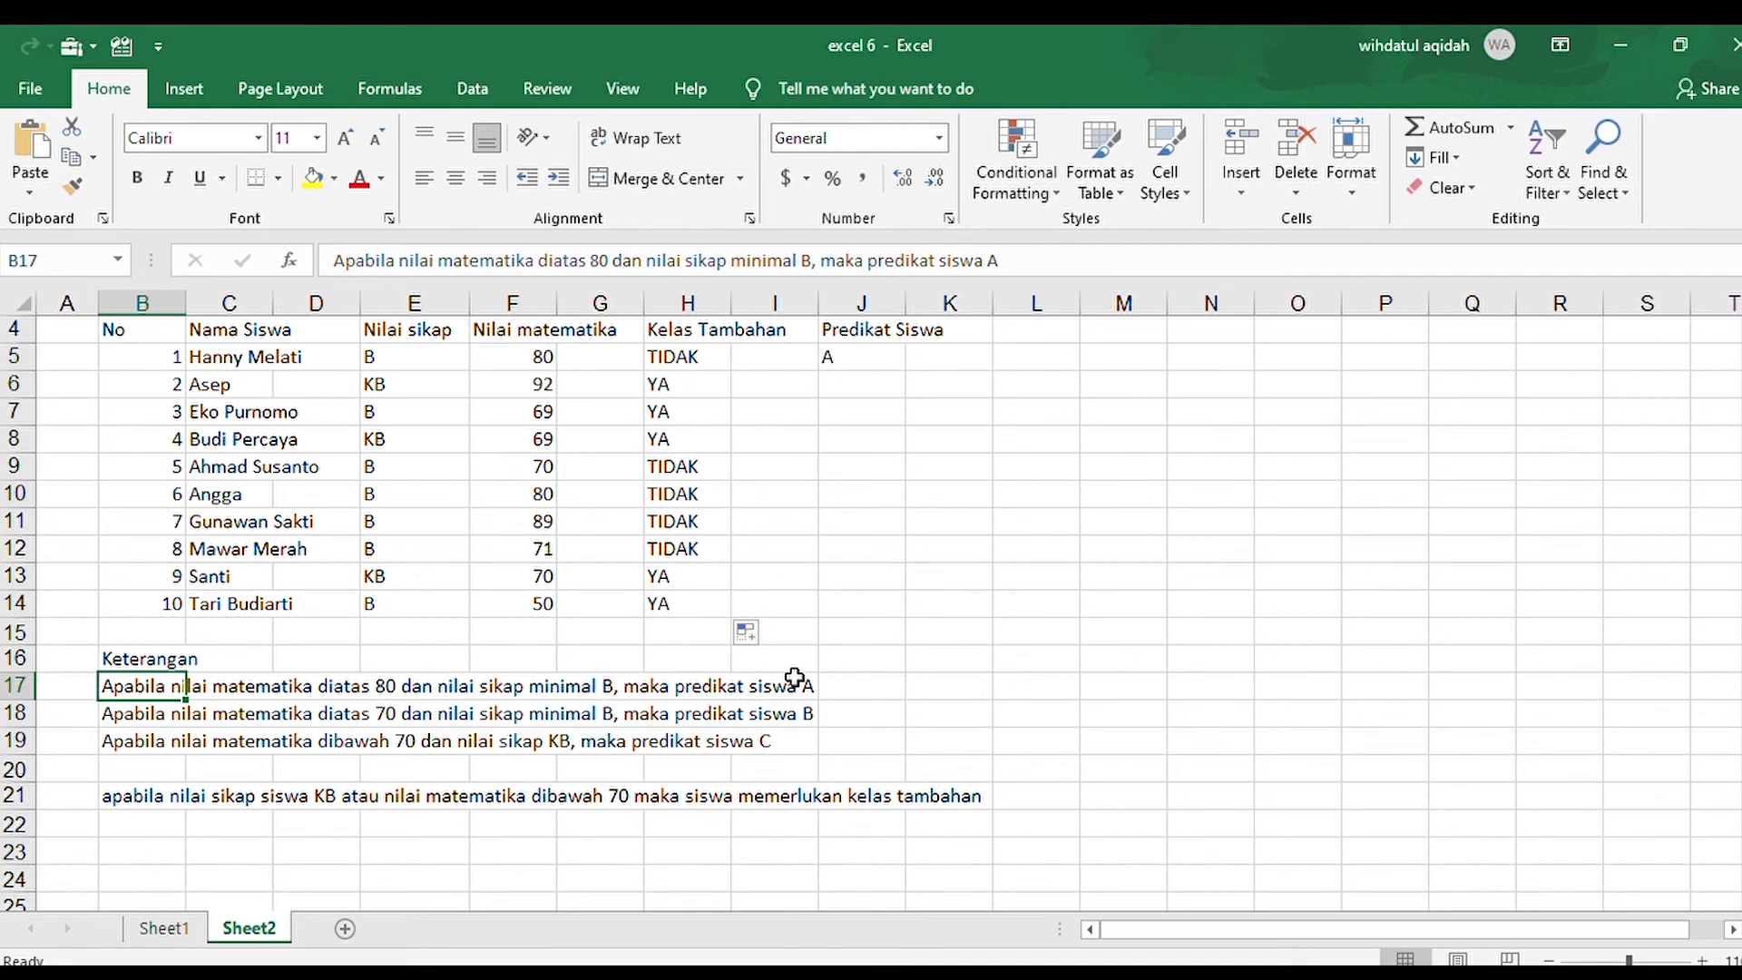
click(150, 717)
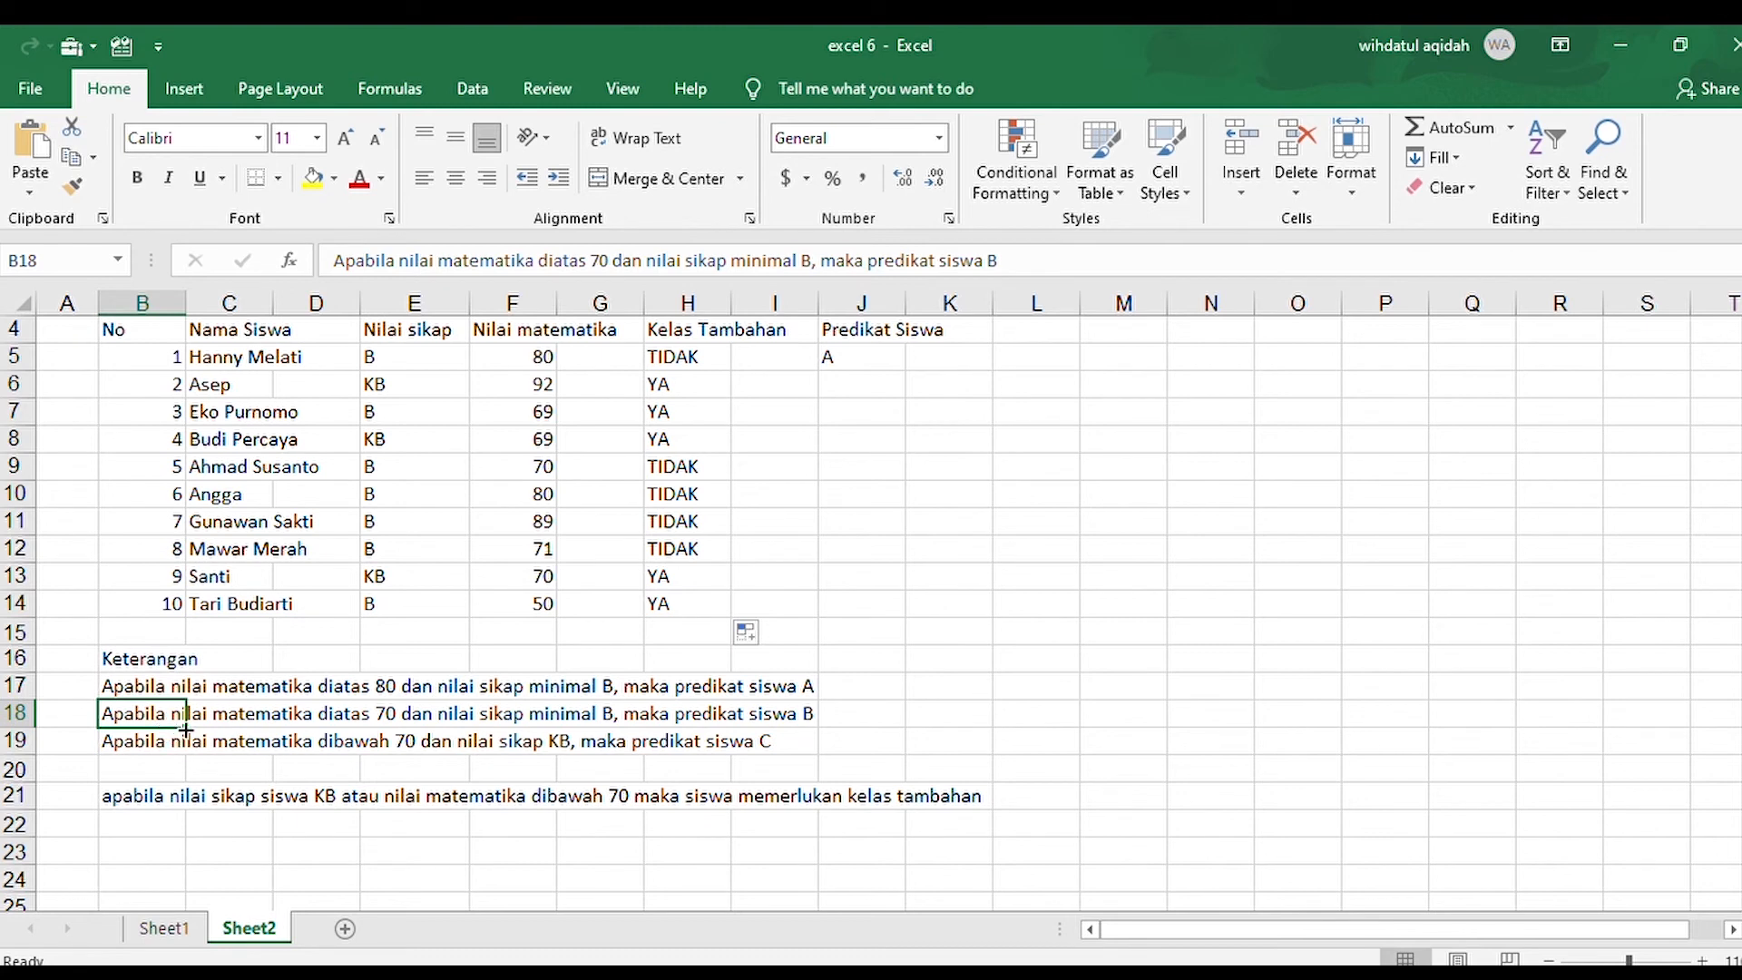
click(160, 741)
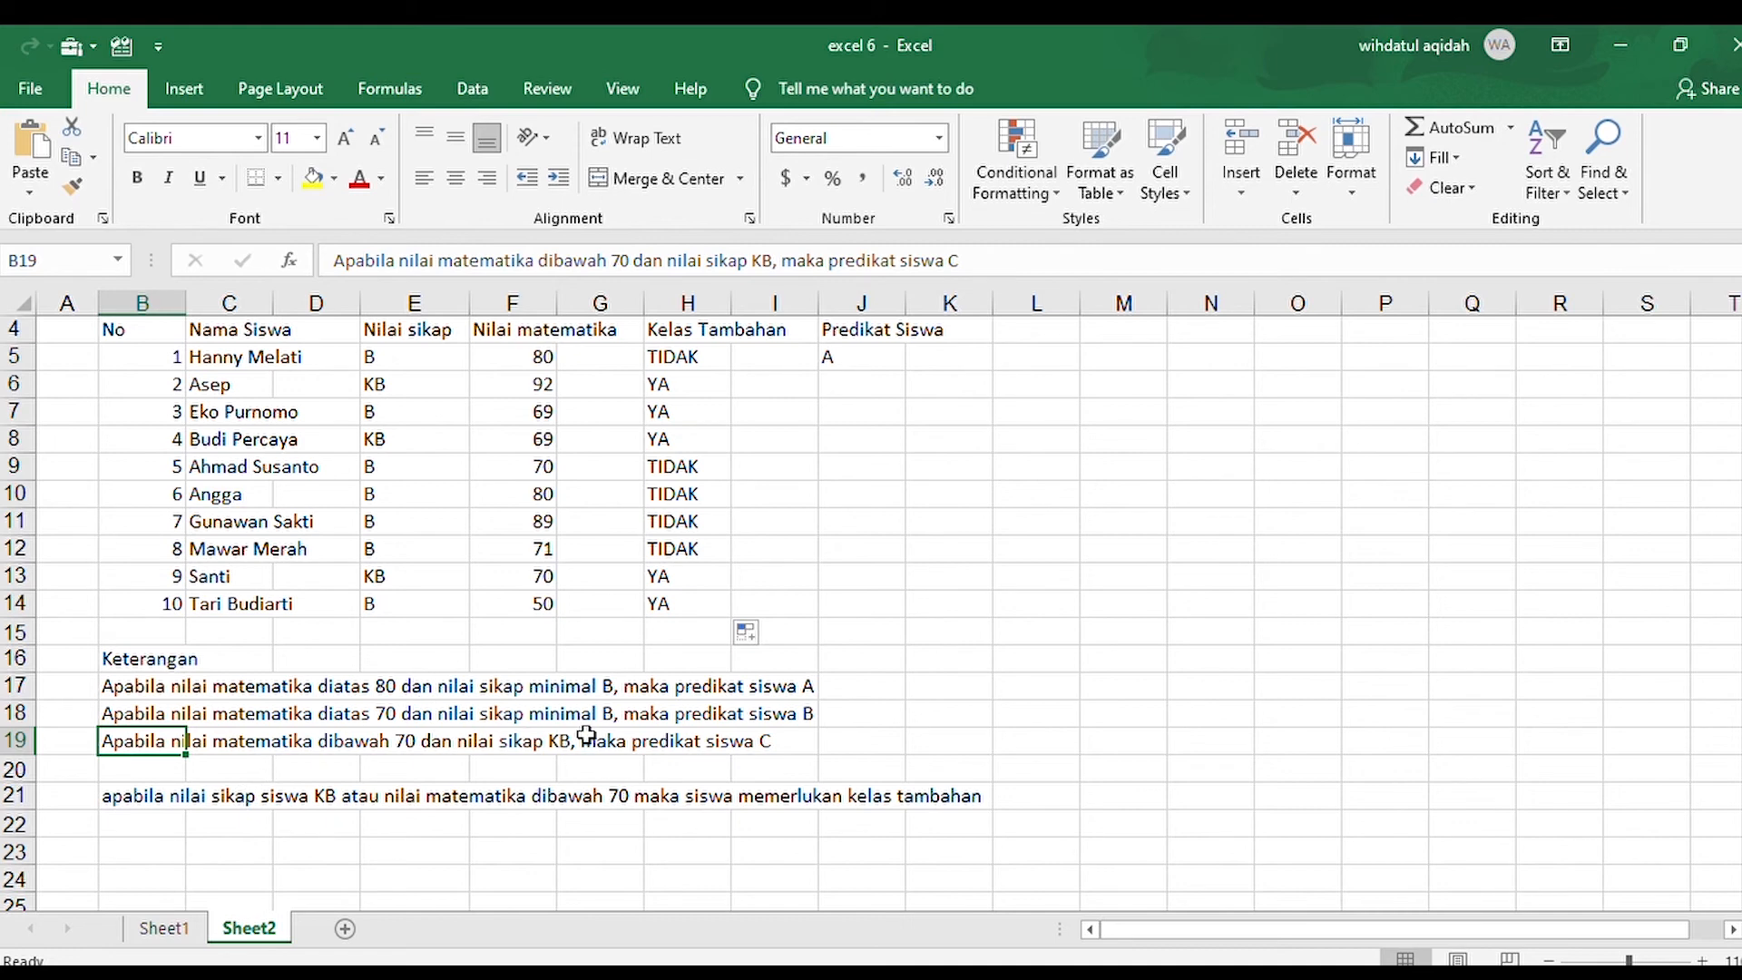
scroll(584, 733, up, 1)
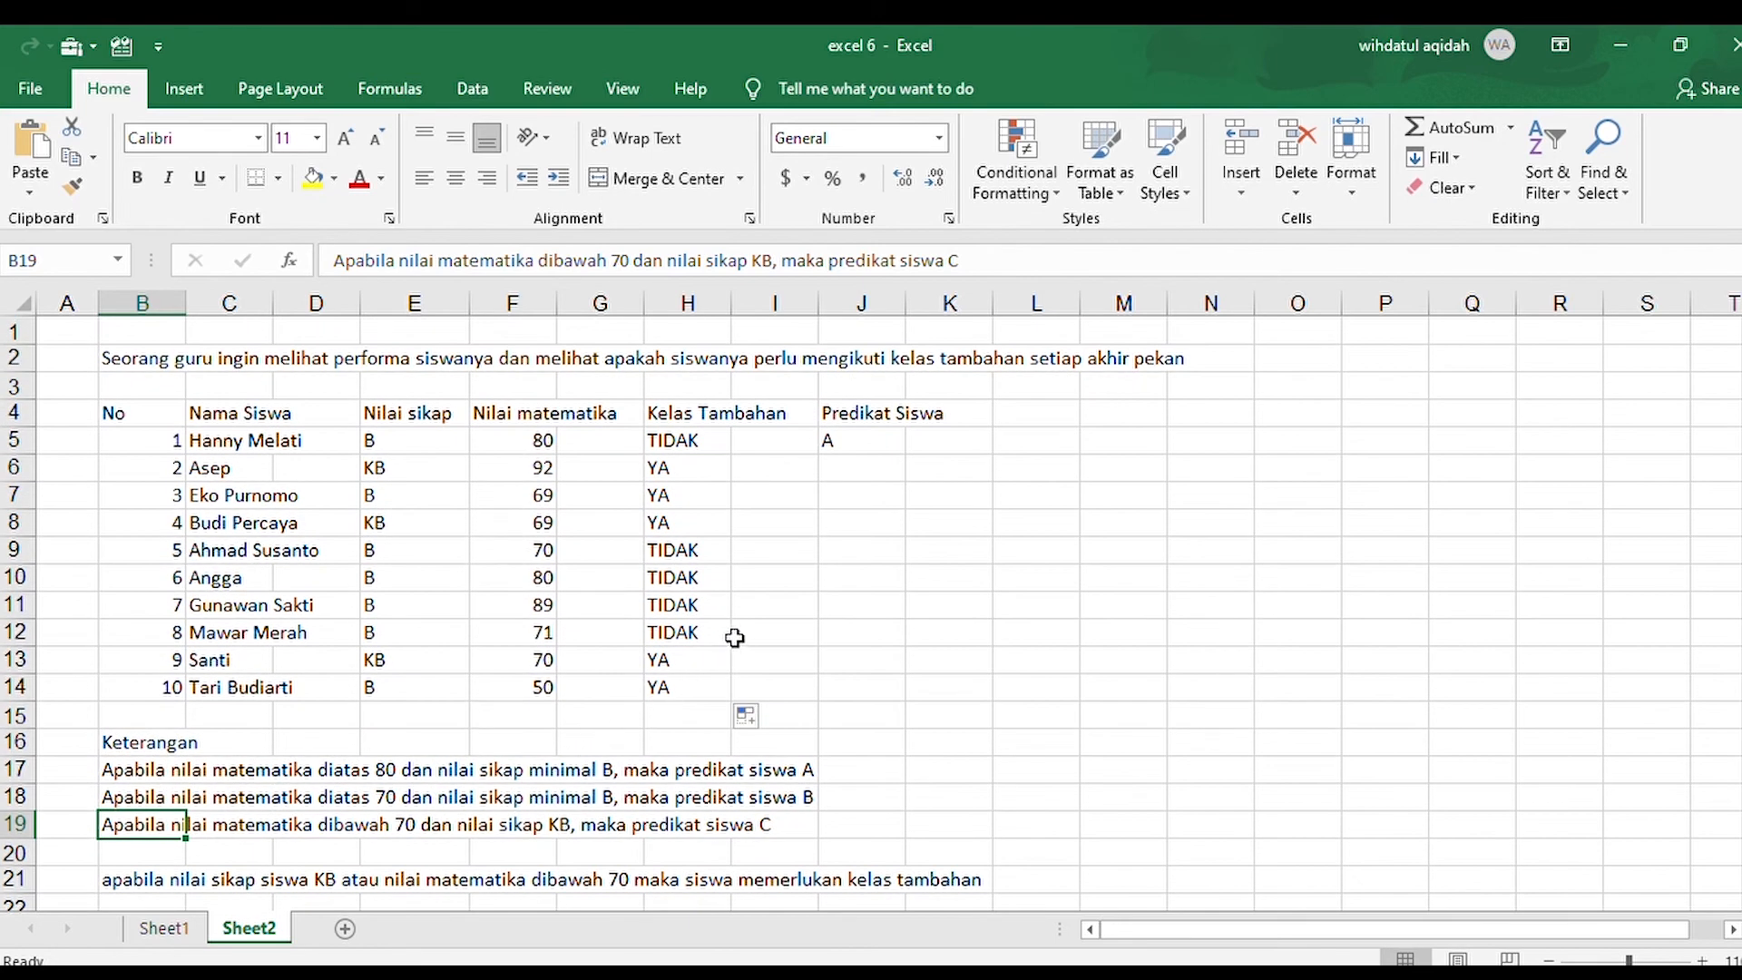
Step: Check the nested IF and AND formula in J5 and fill it down the Predikat Siswa column through row 14
click(845, 440)
double_click(848, 441)
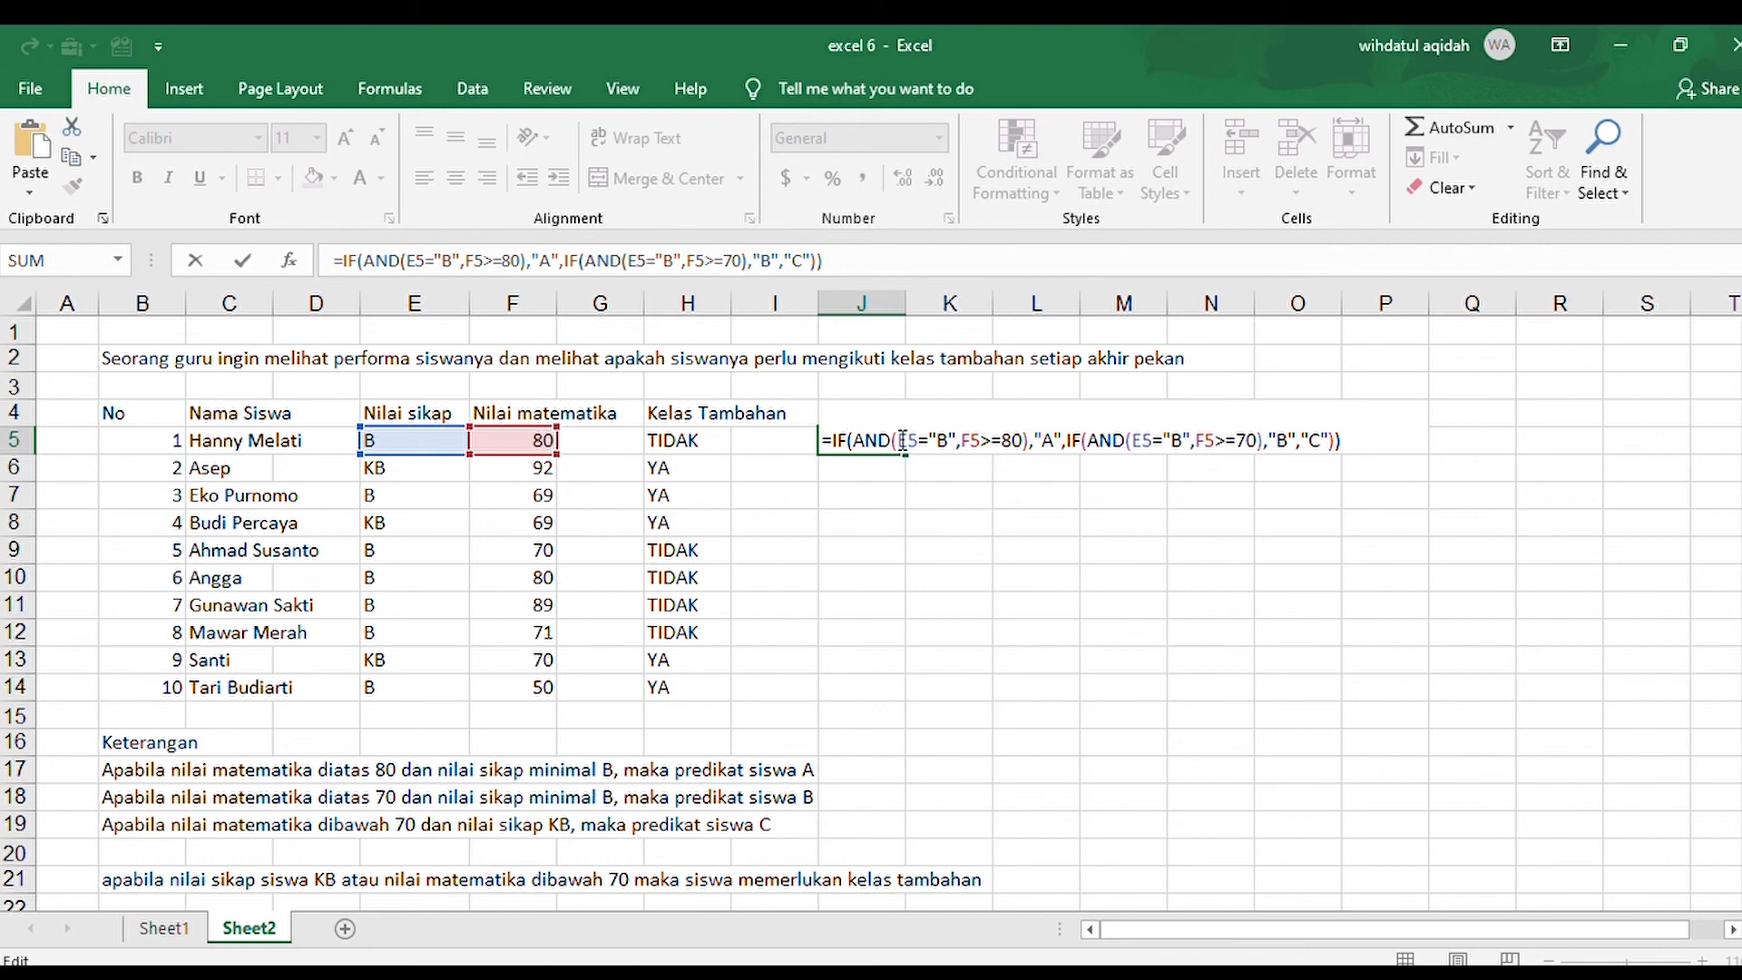
drag(902, 442, 958, 445)
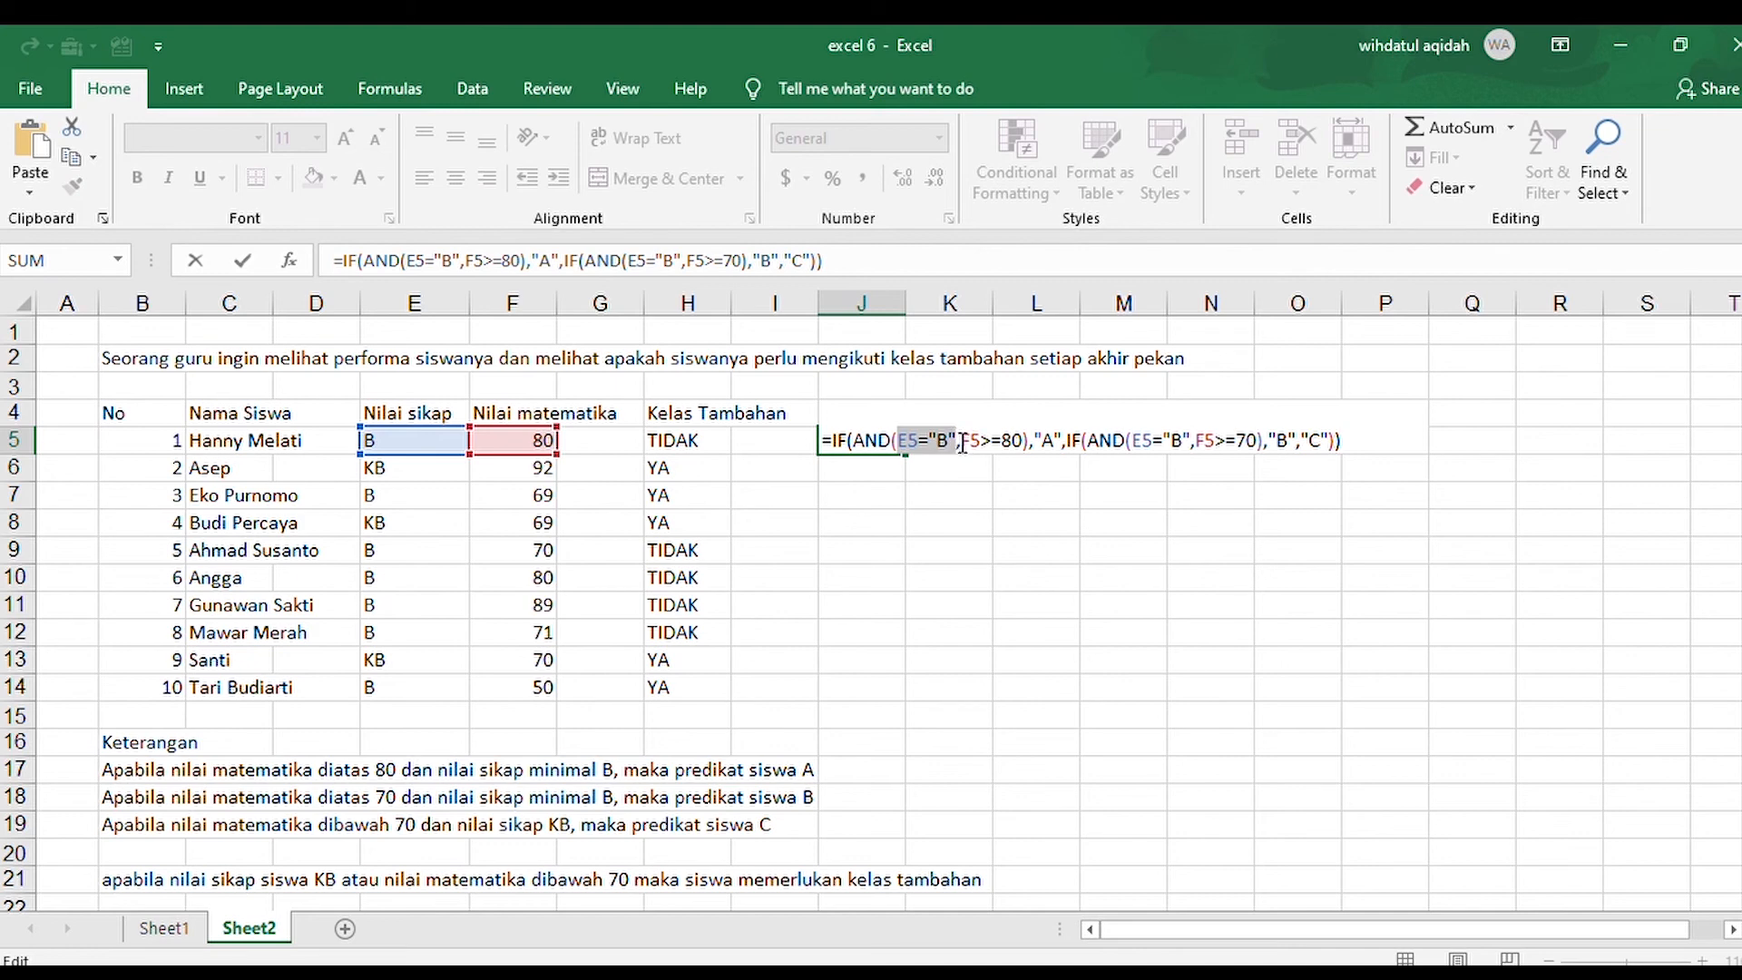
drag(961, 445, 1021, 451)
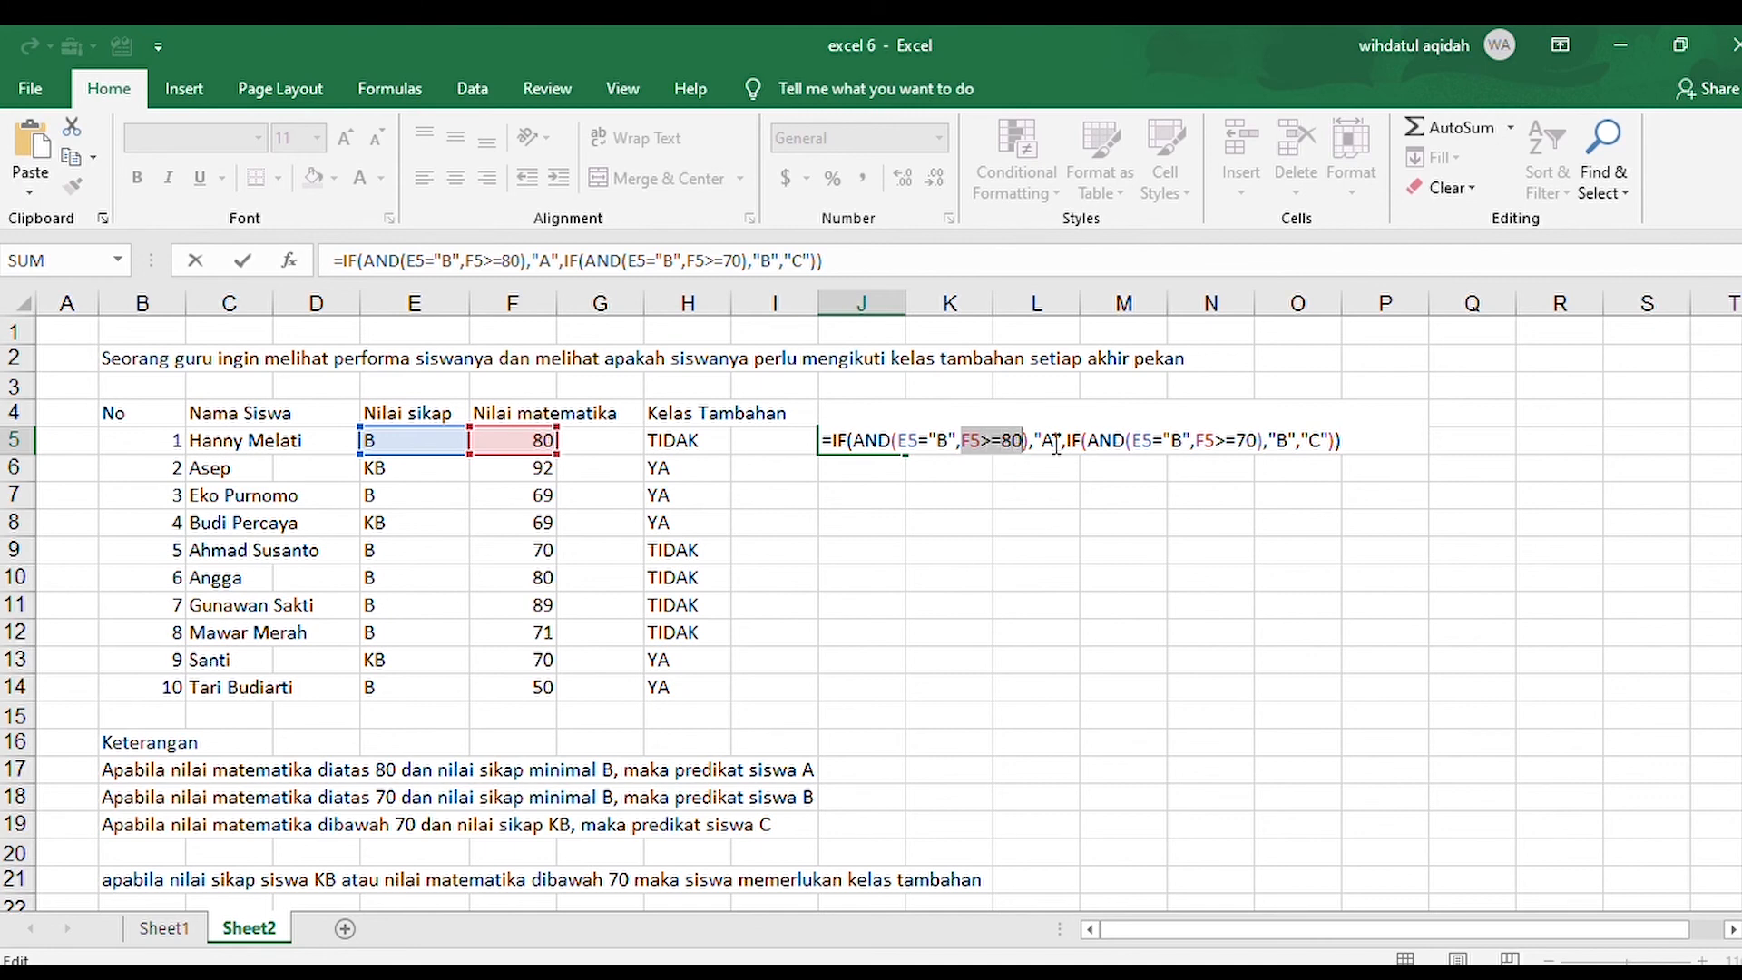
click(1056, 445)
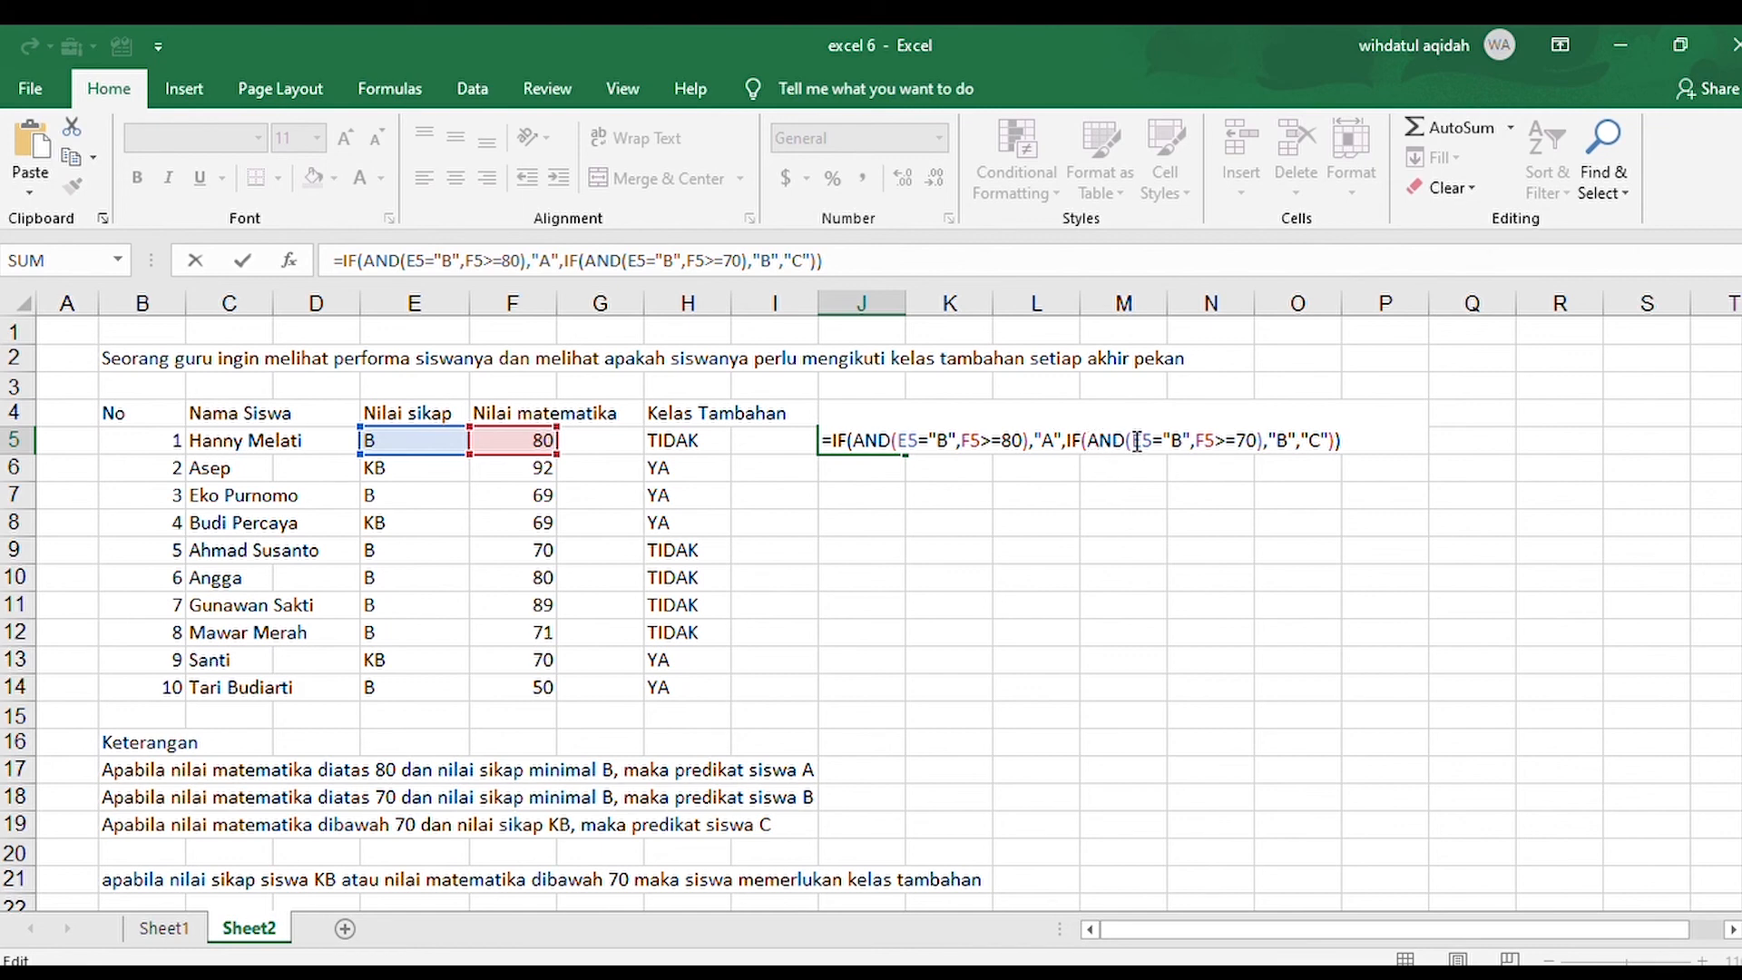
drag(1137, 443, 1259, 448)
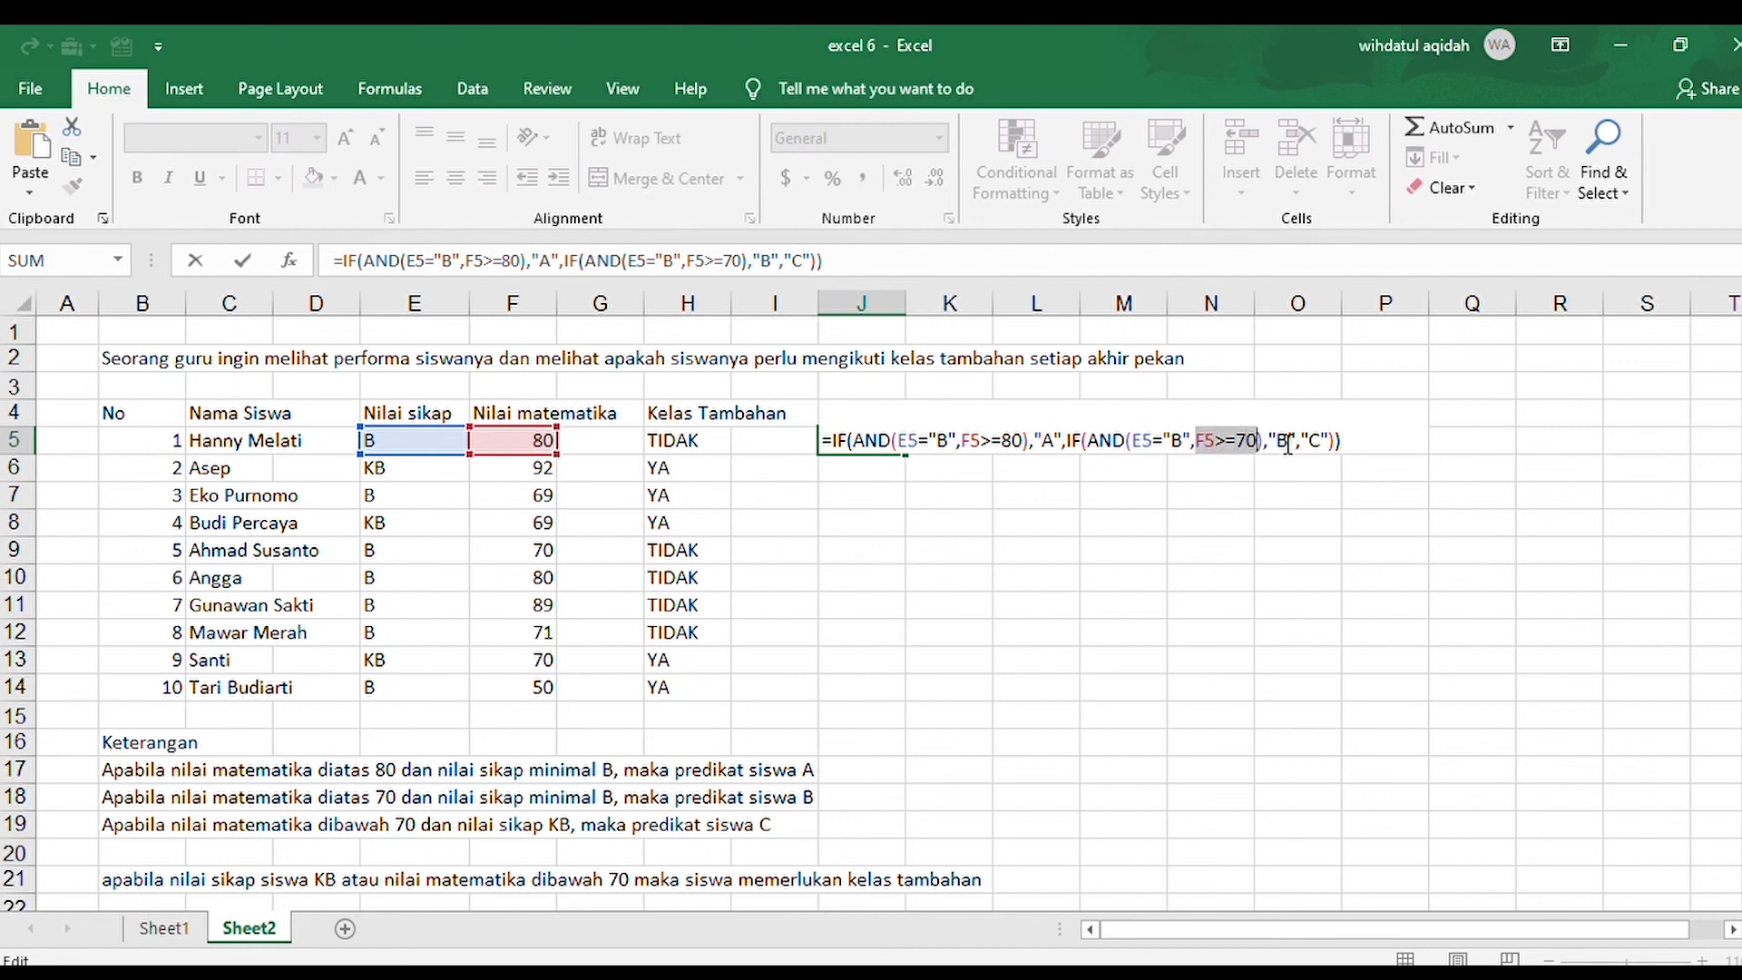
click(1284, 445)
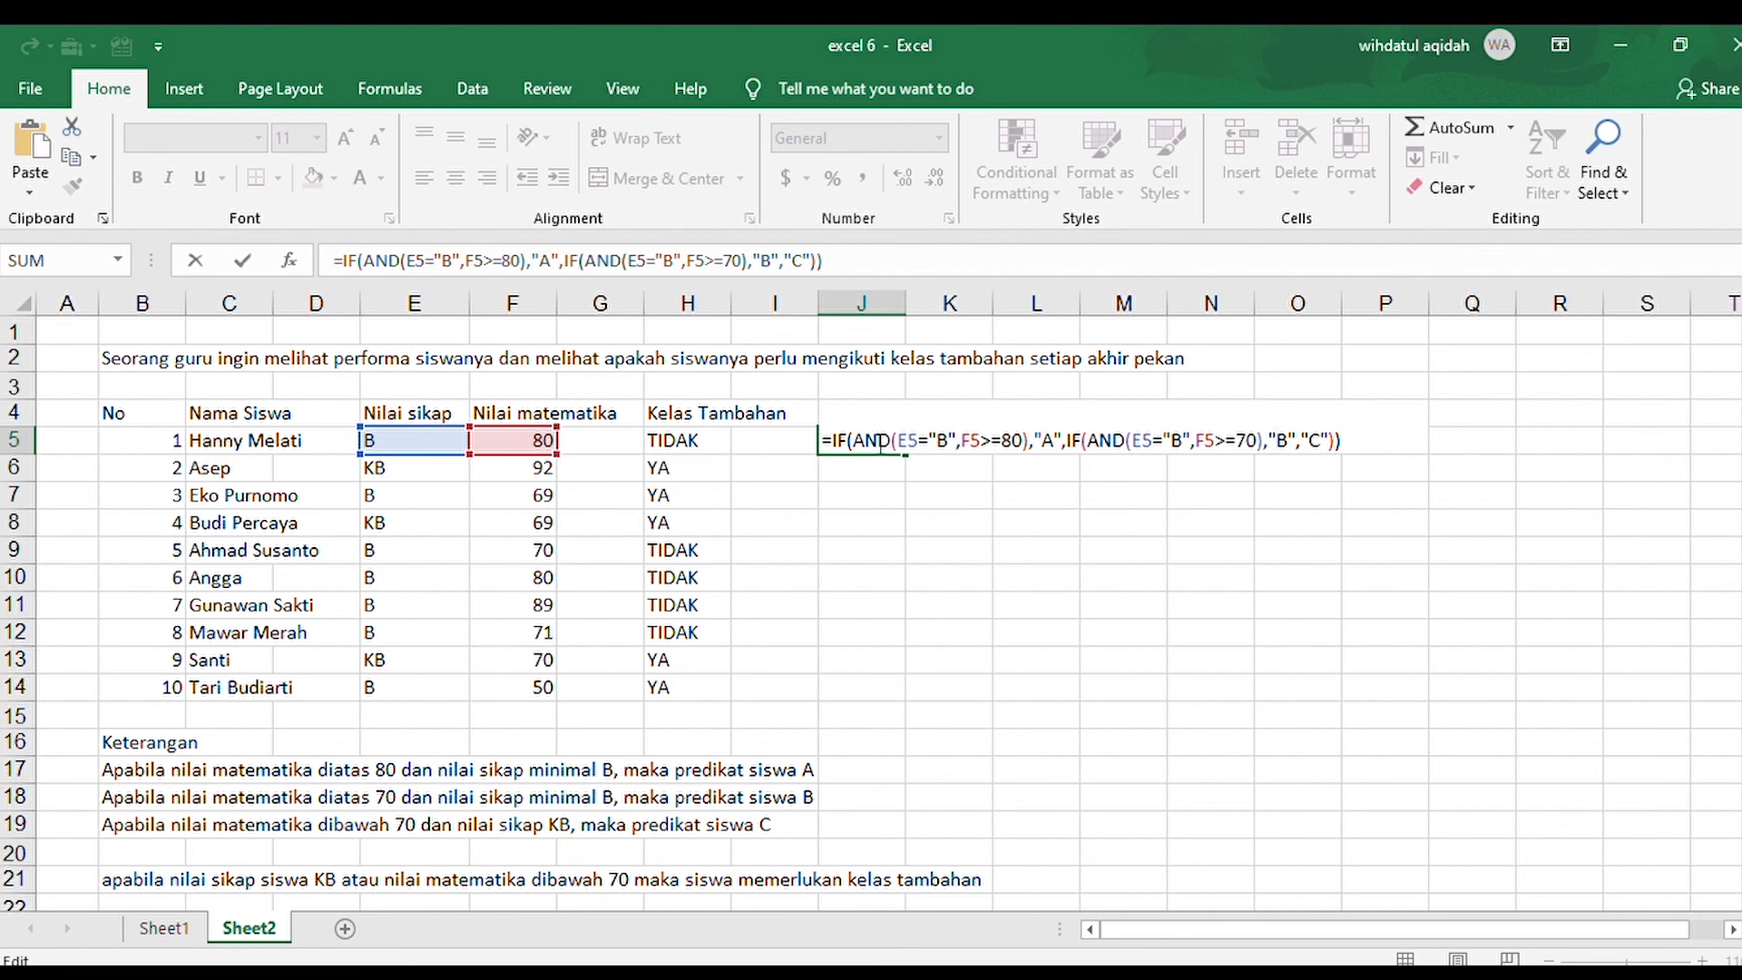
key(Return)
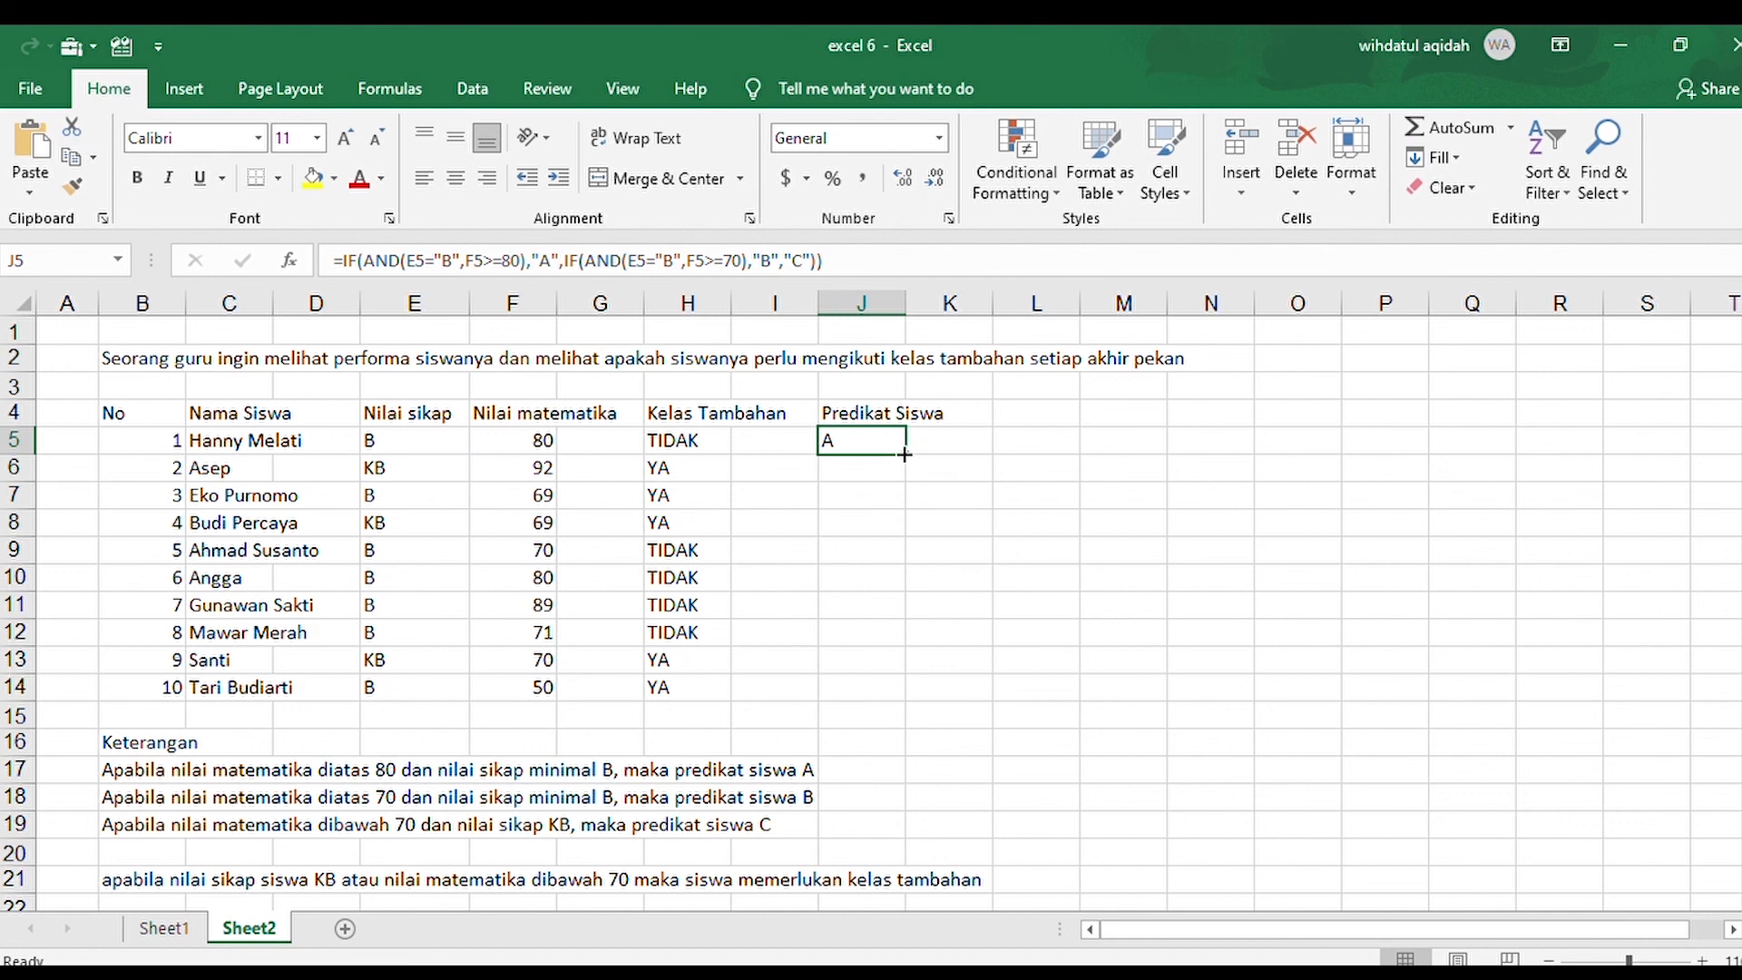
drag(908, 458, 936, 695)
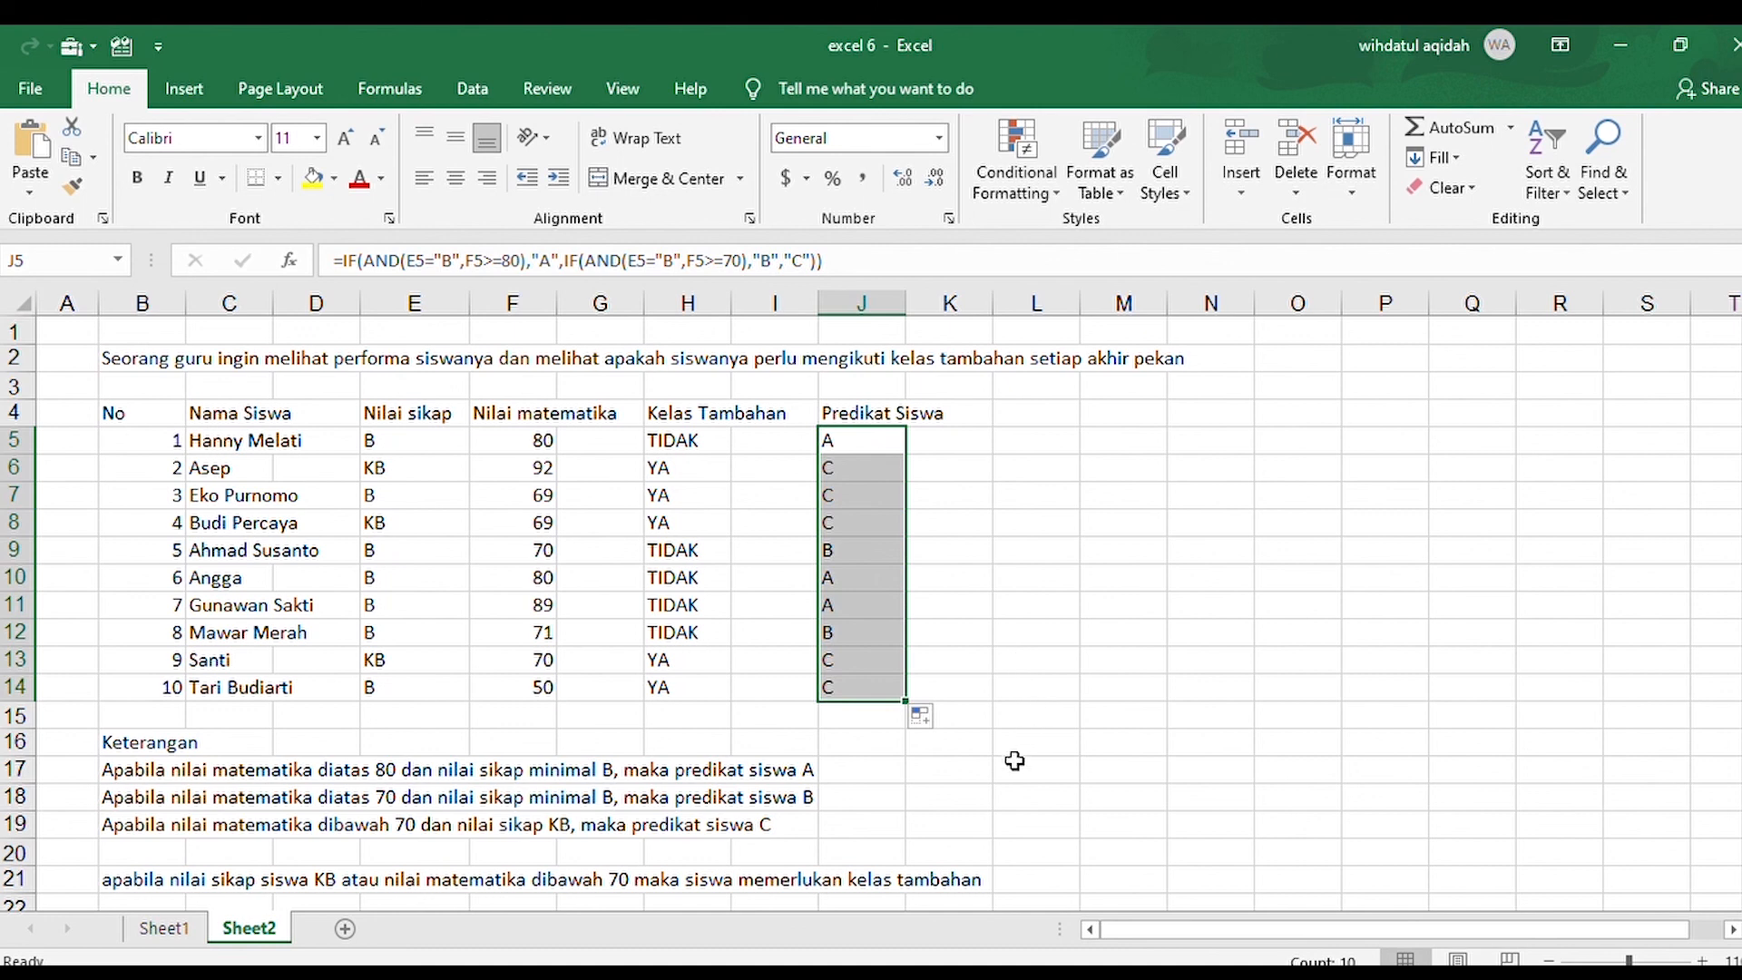
click(1071, 771)
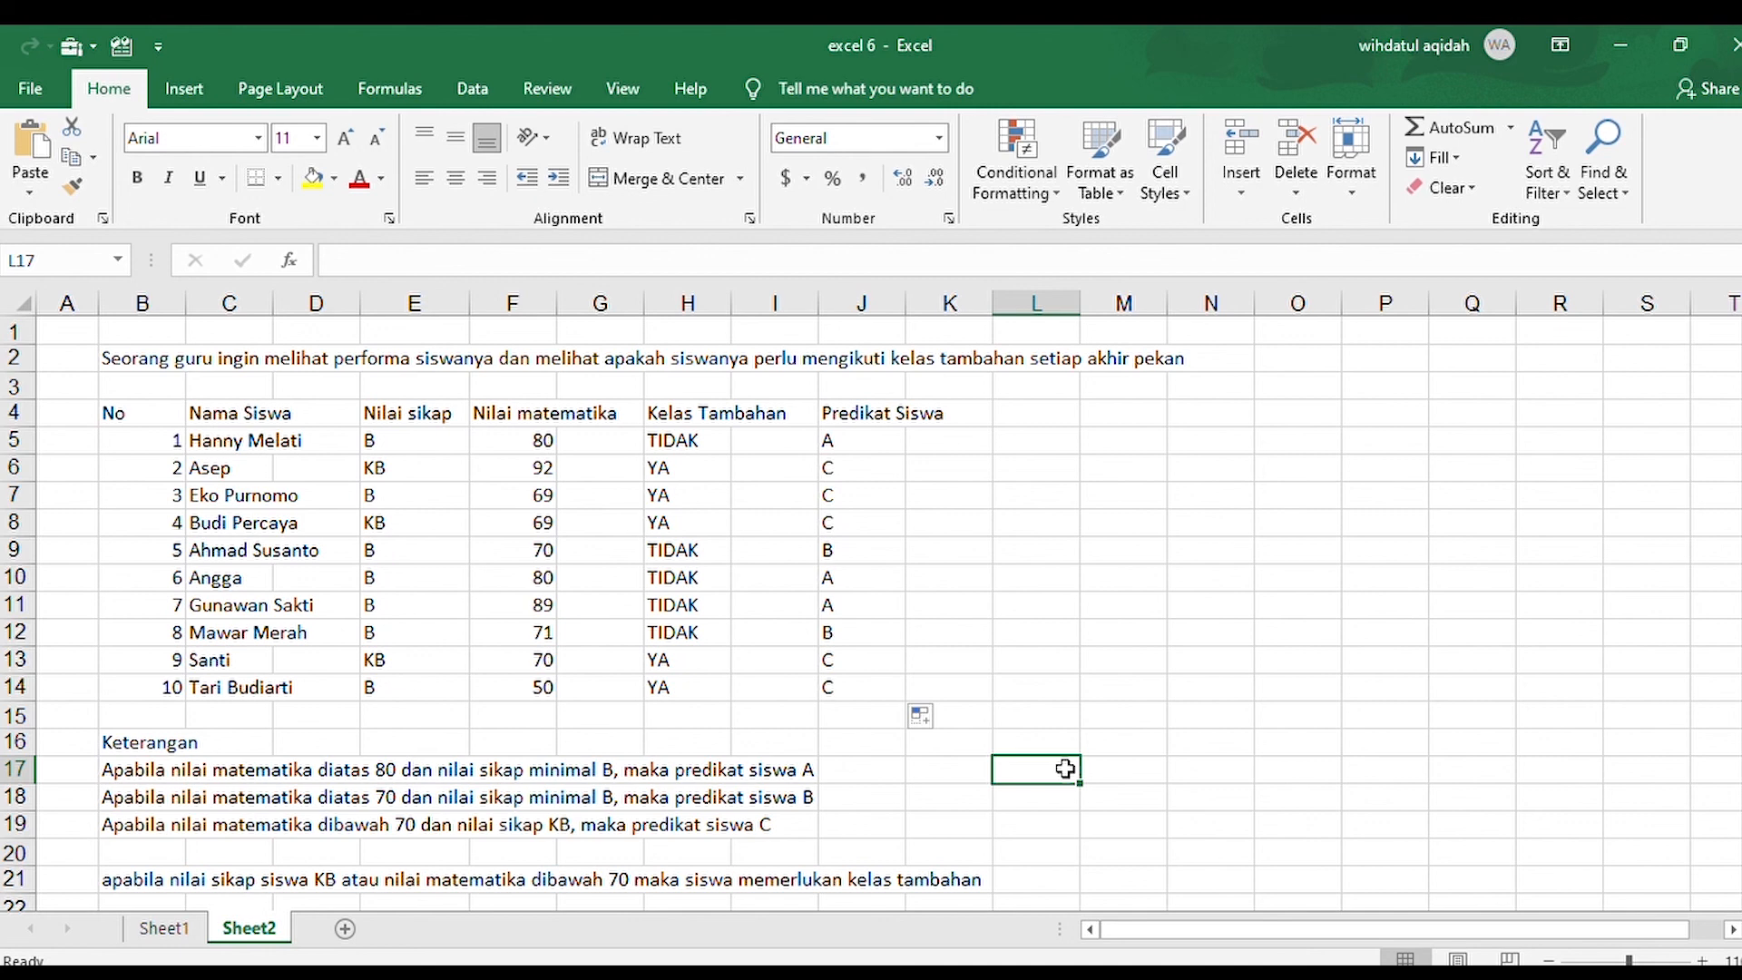
click(1223, 654)
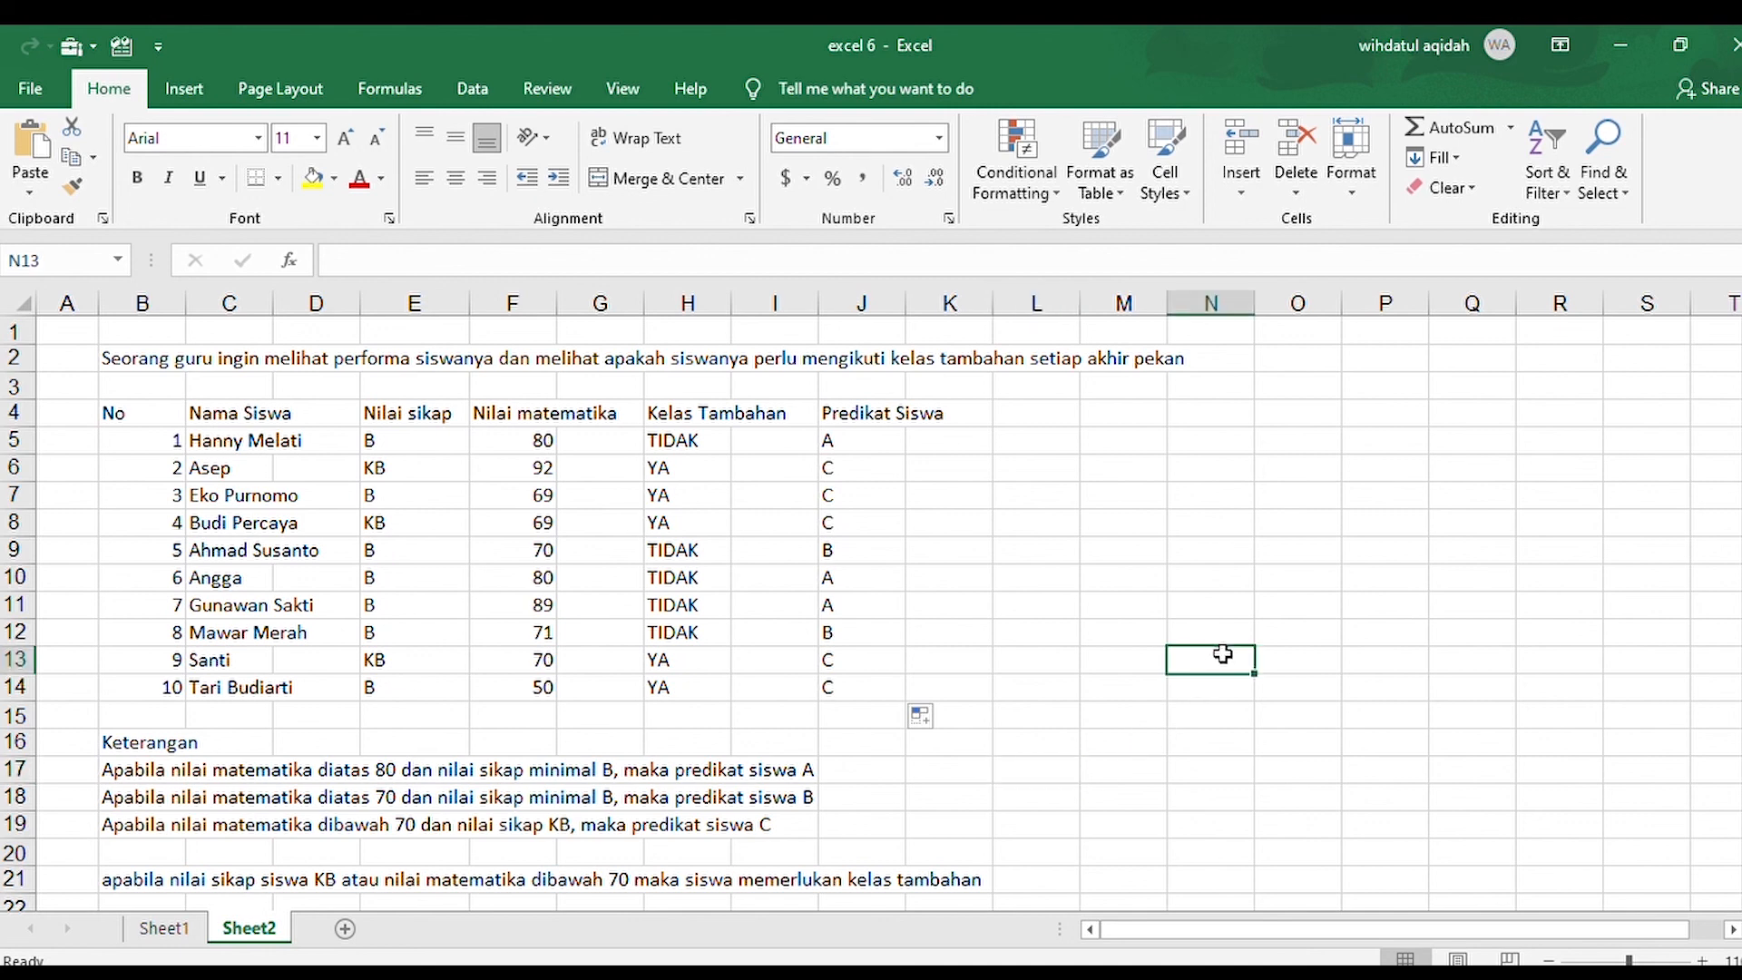